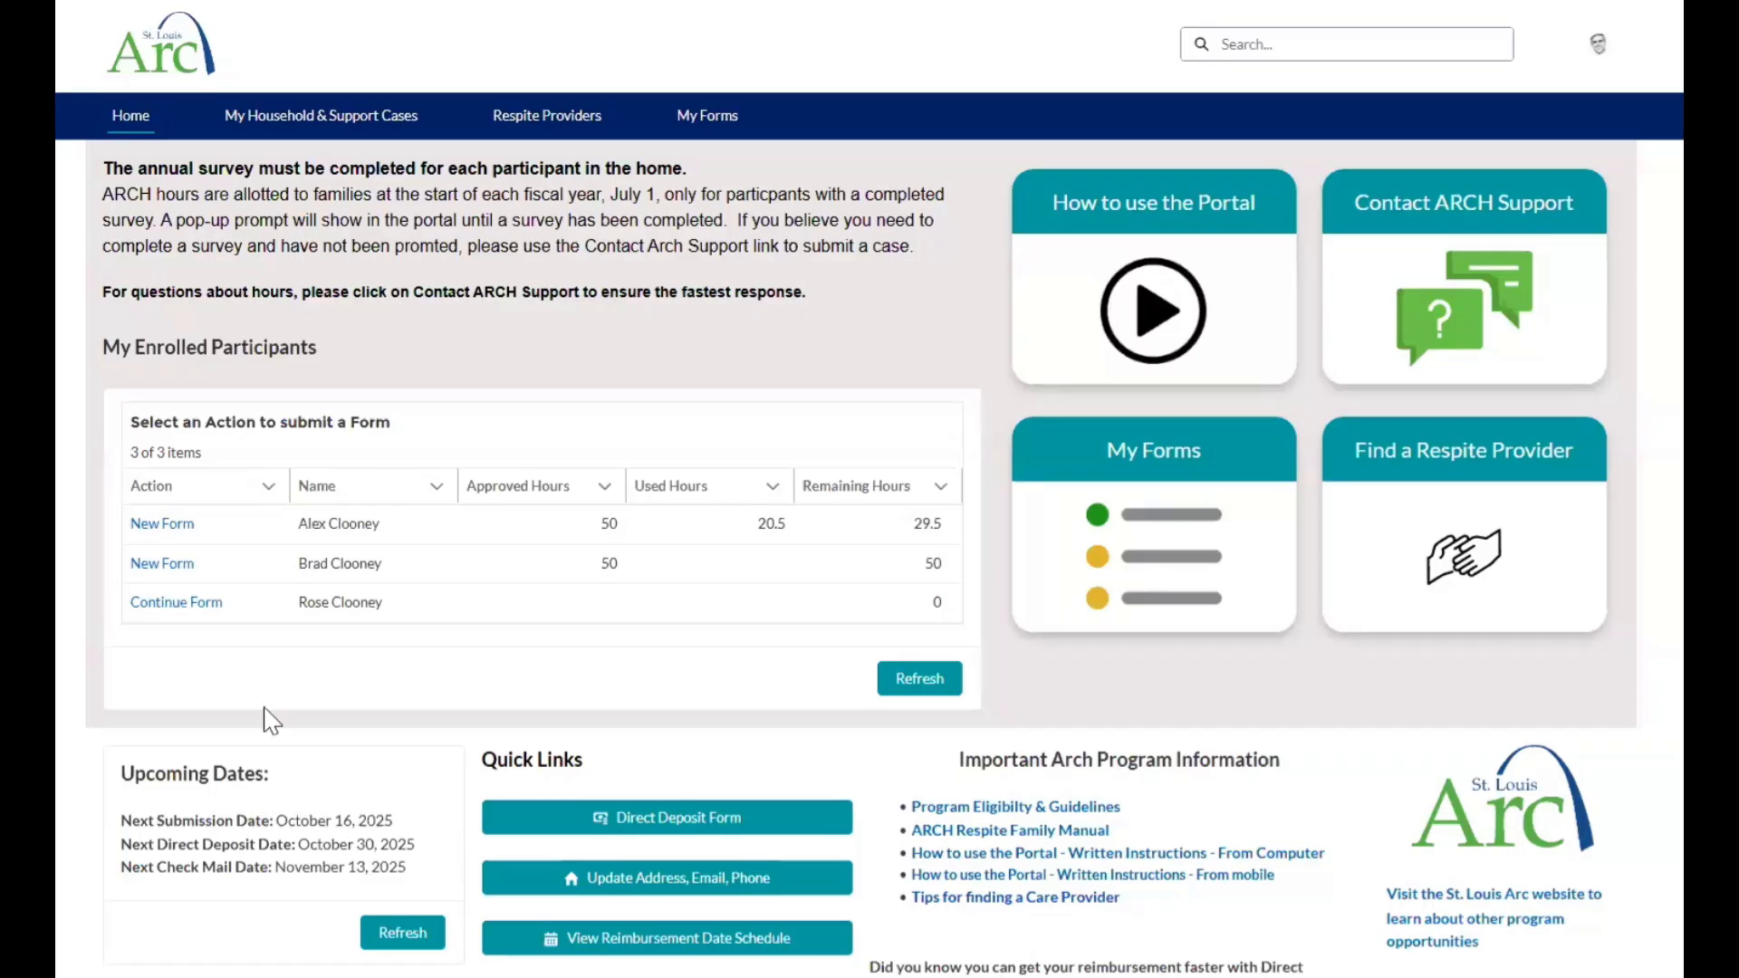
Start a new form for the first enrolled participant and answer the pre-qualification questions with Yes, choosing St. Louis County as the county.
{"action": "left_click", "coordinate": [163, 527]}
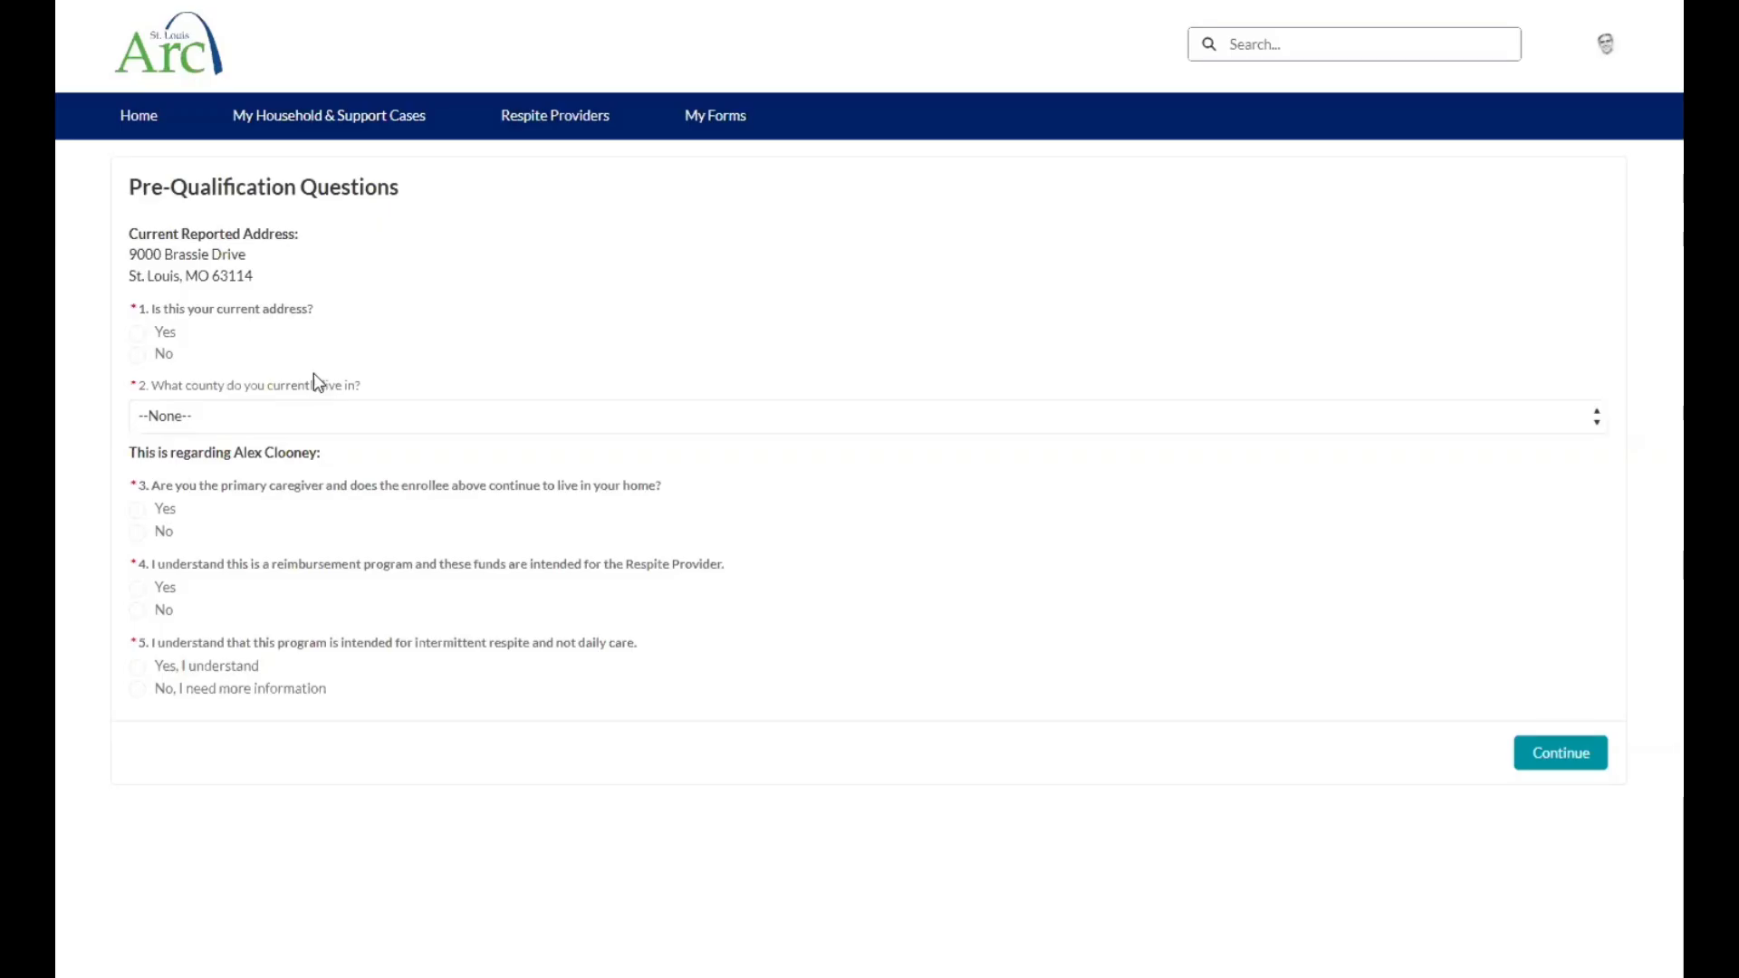
{"action": "left_click", "coordinate": [137, 332]}
{"action": "left_click", "coordinate": [286, 418]}
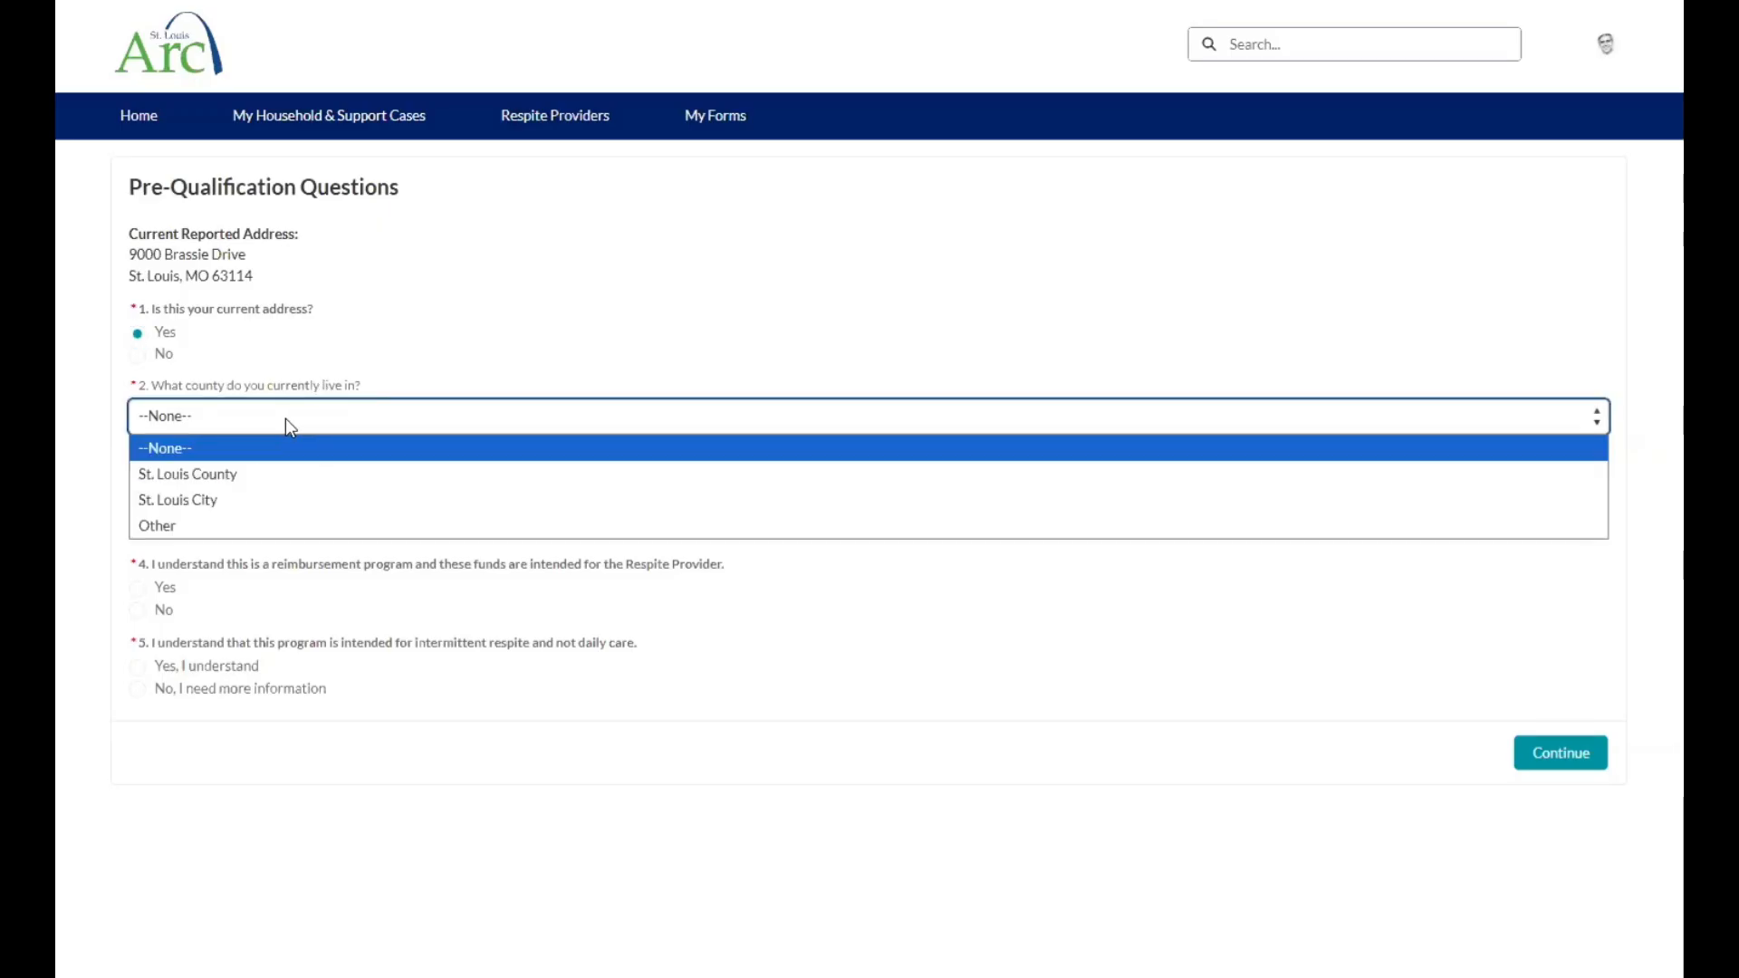
{"action": "left_click", "coordinate": [242, 472]}
{"action": "left_click", "coordinate": [137, 509]}
{"action": "left_click", "coordinate": [137, 588]}
{"action": "left_click", "coordinate": [137, 667]}
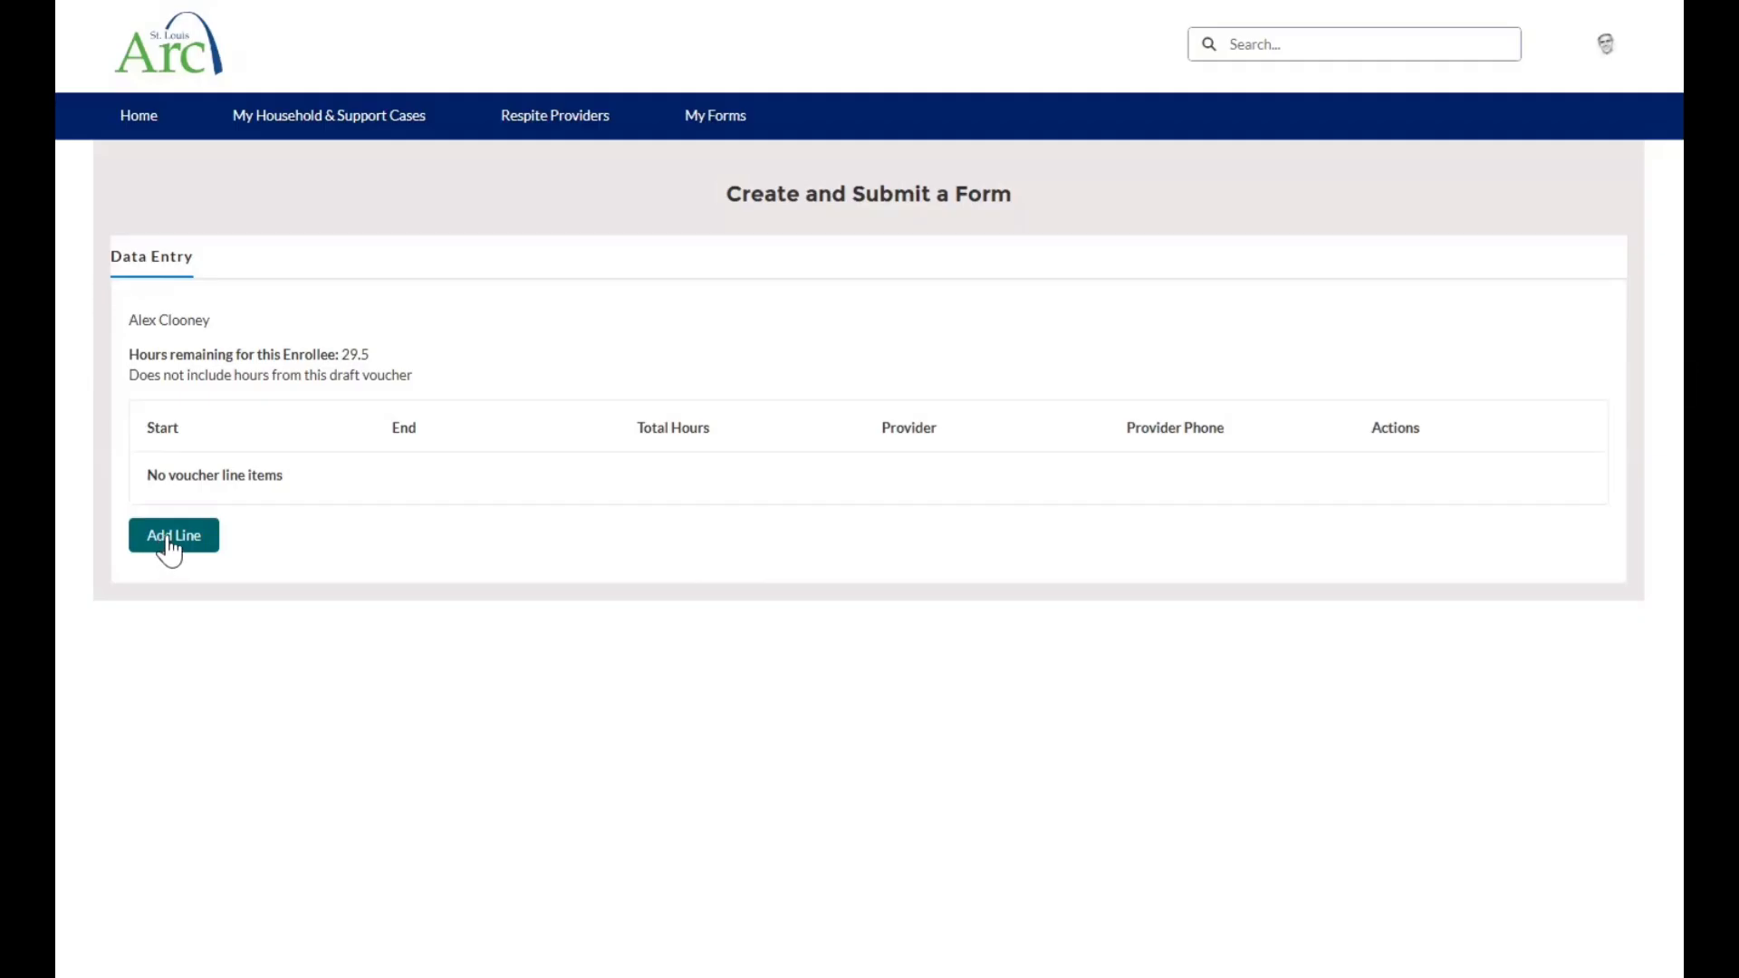
Add a voucher line item and set its start date to Oct 11, 2025.
{"action": "left_click", "coordinate": [170, 542]}
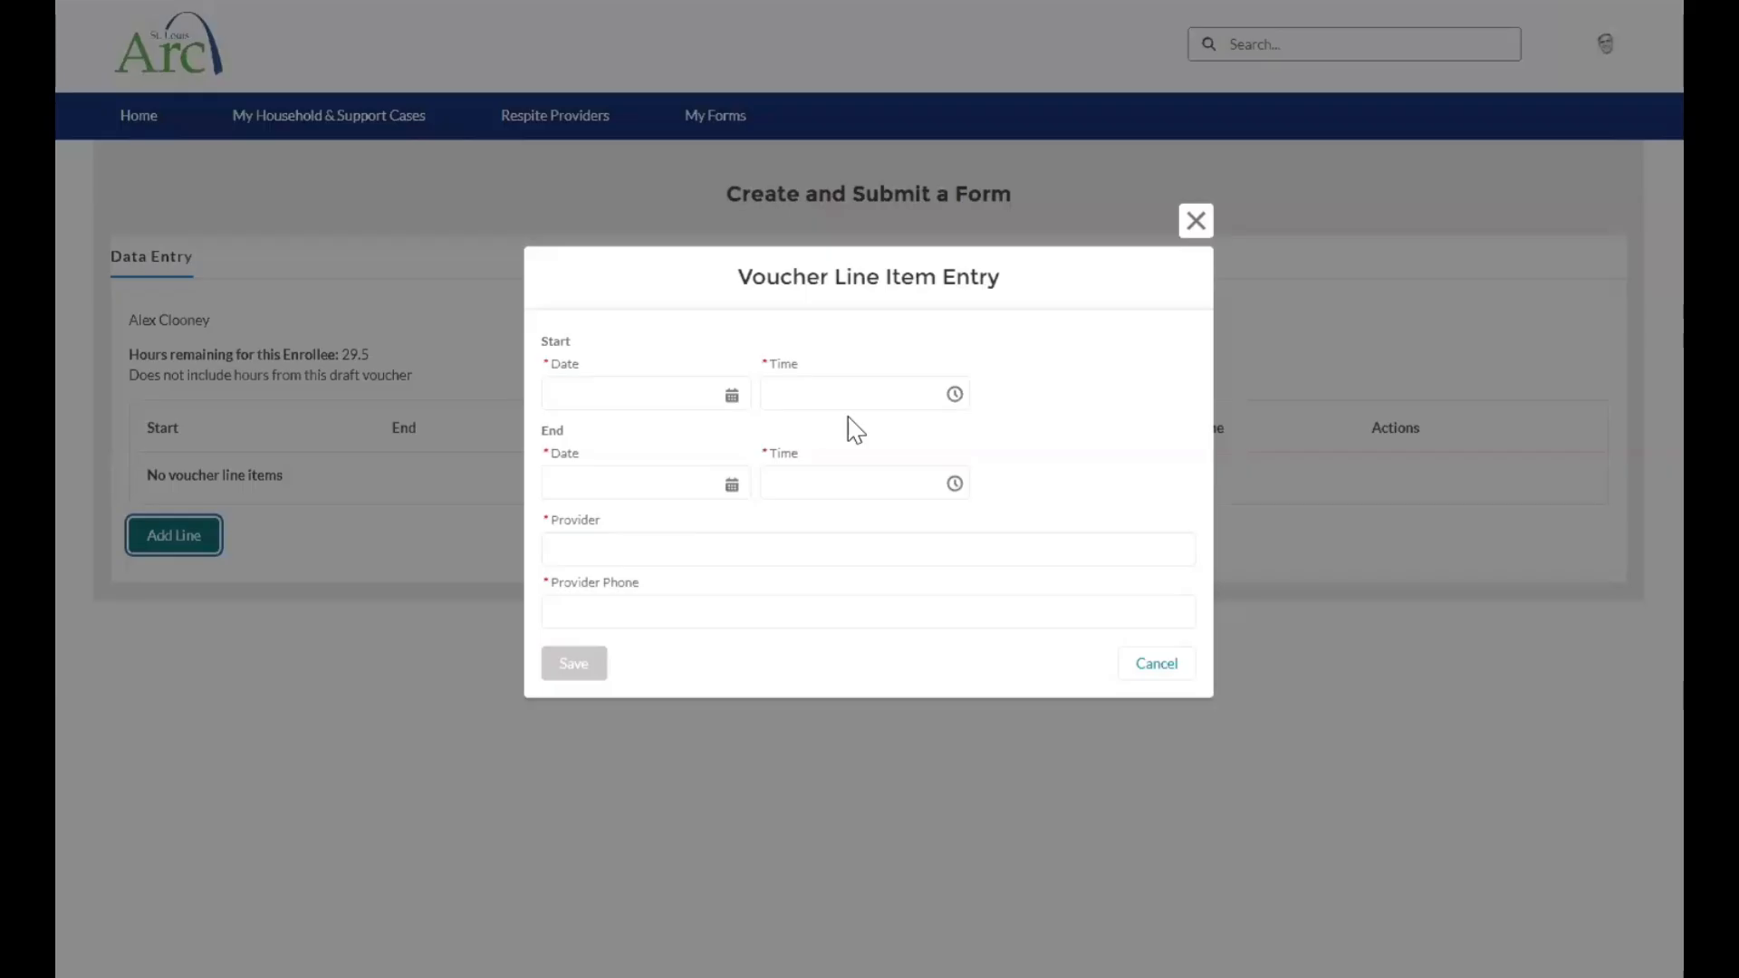
{"action": "left_click", "coordinate": [734, 393]}
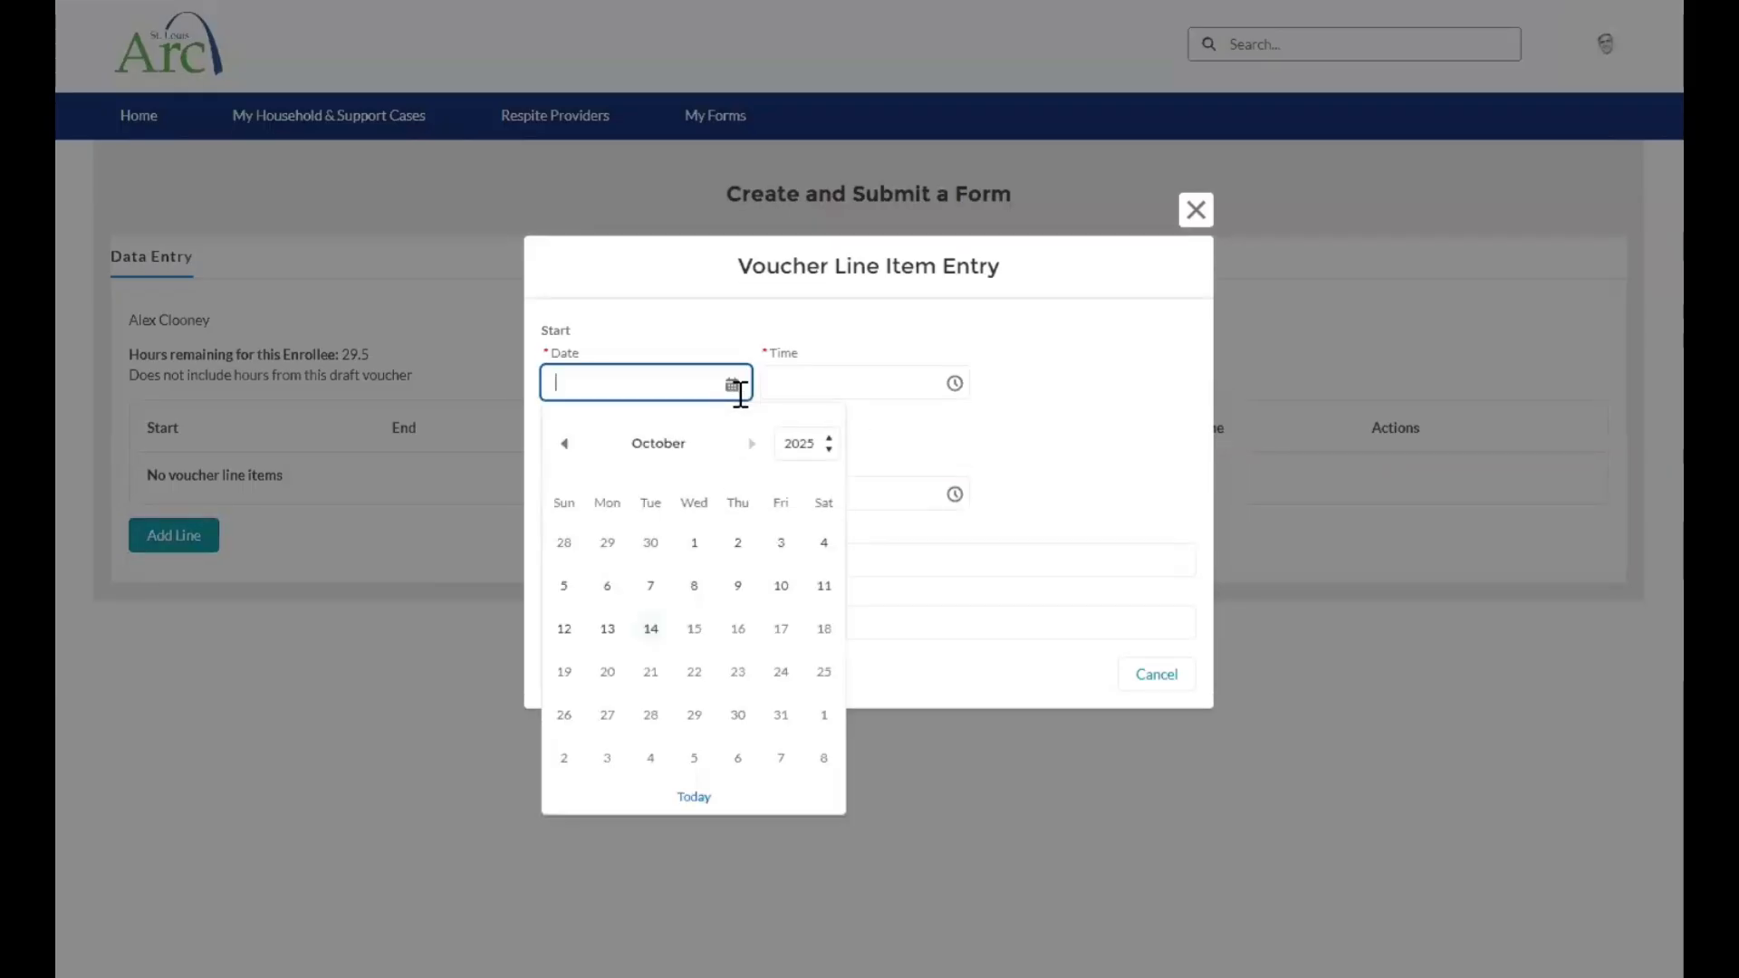
{"action": "left_click", "coordinate": [565, 444]}
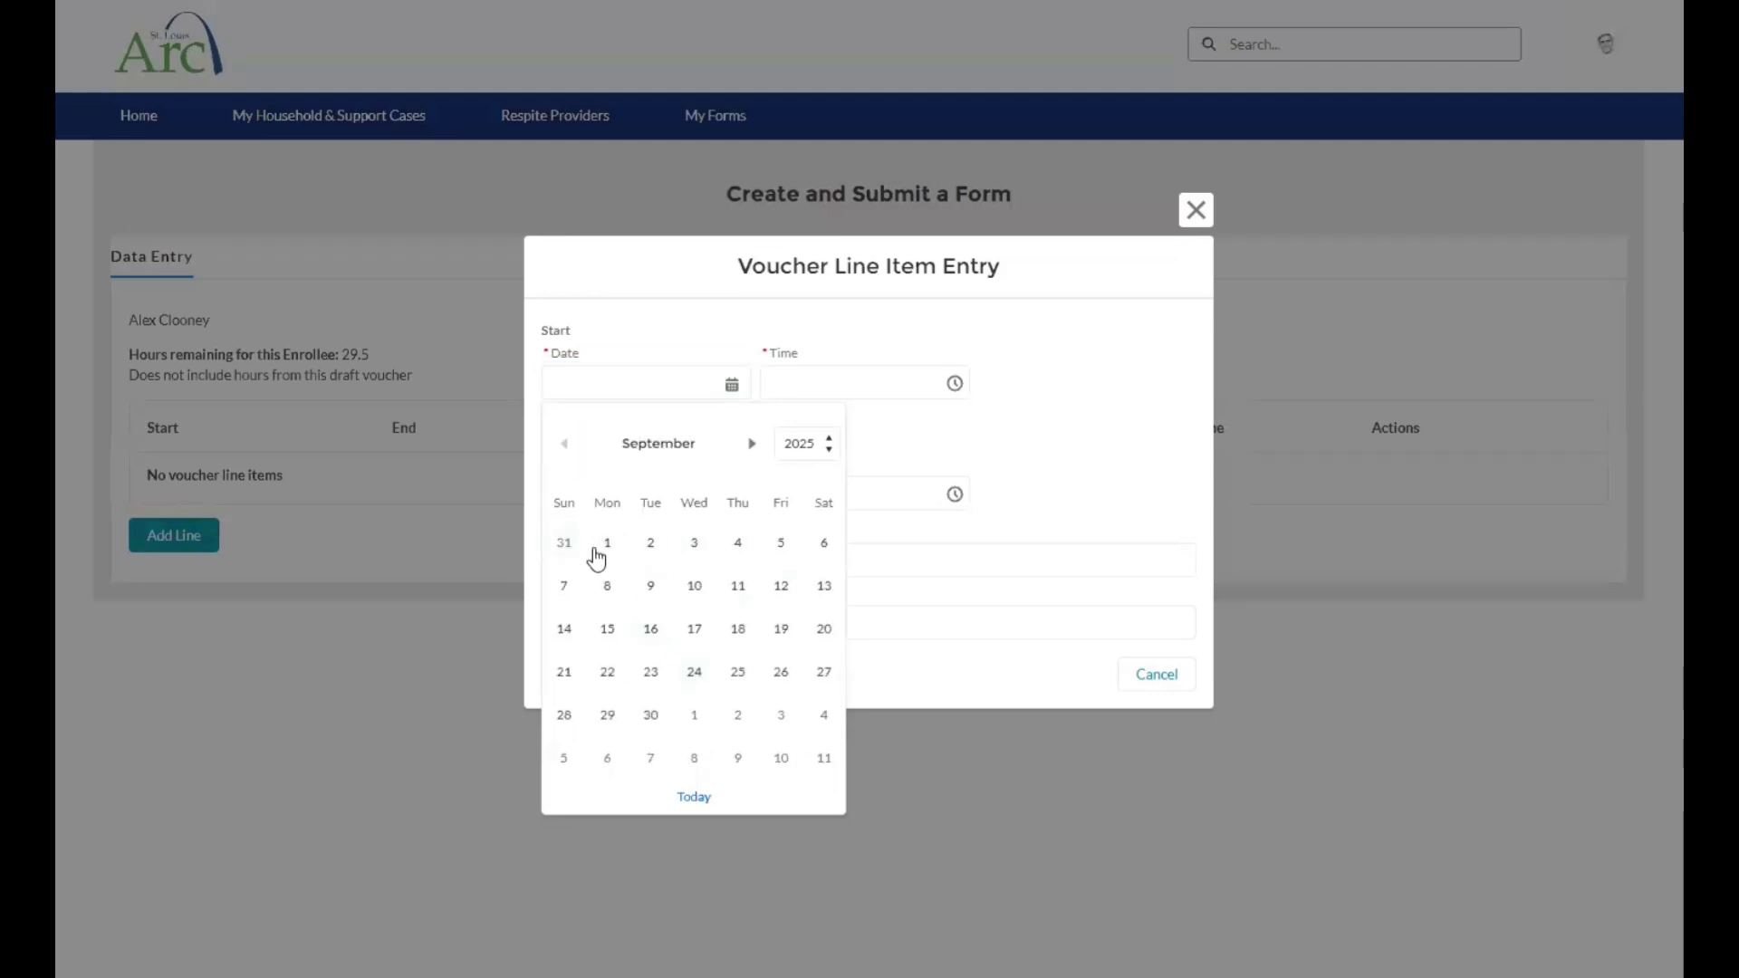
{"action": "left_click", "coordinate": [759, 444]}
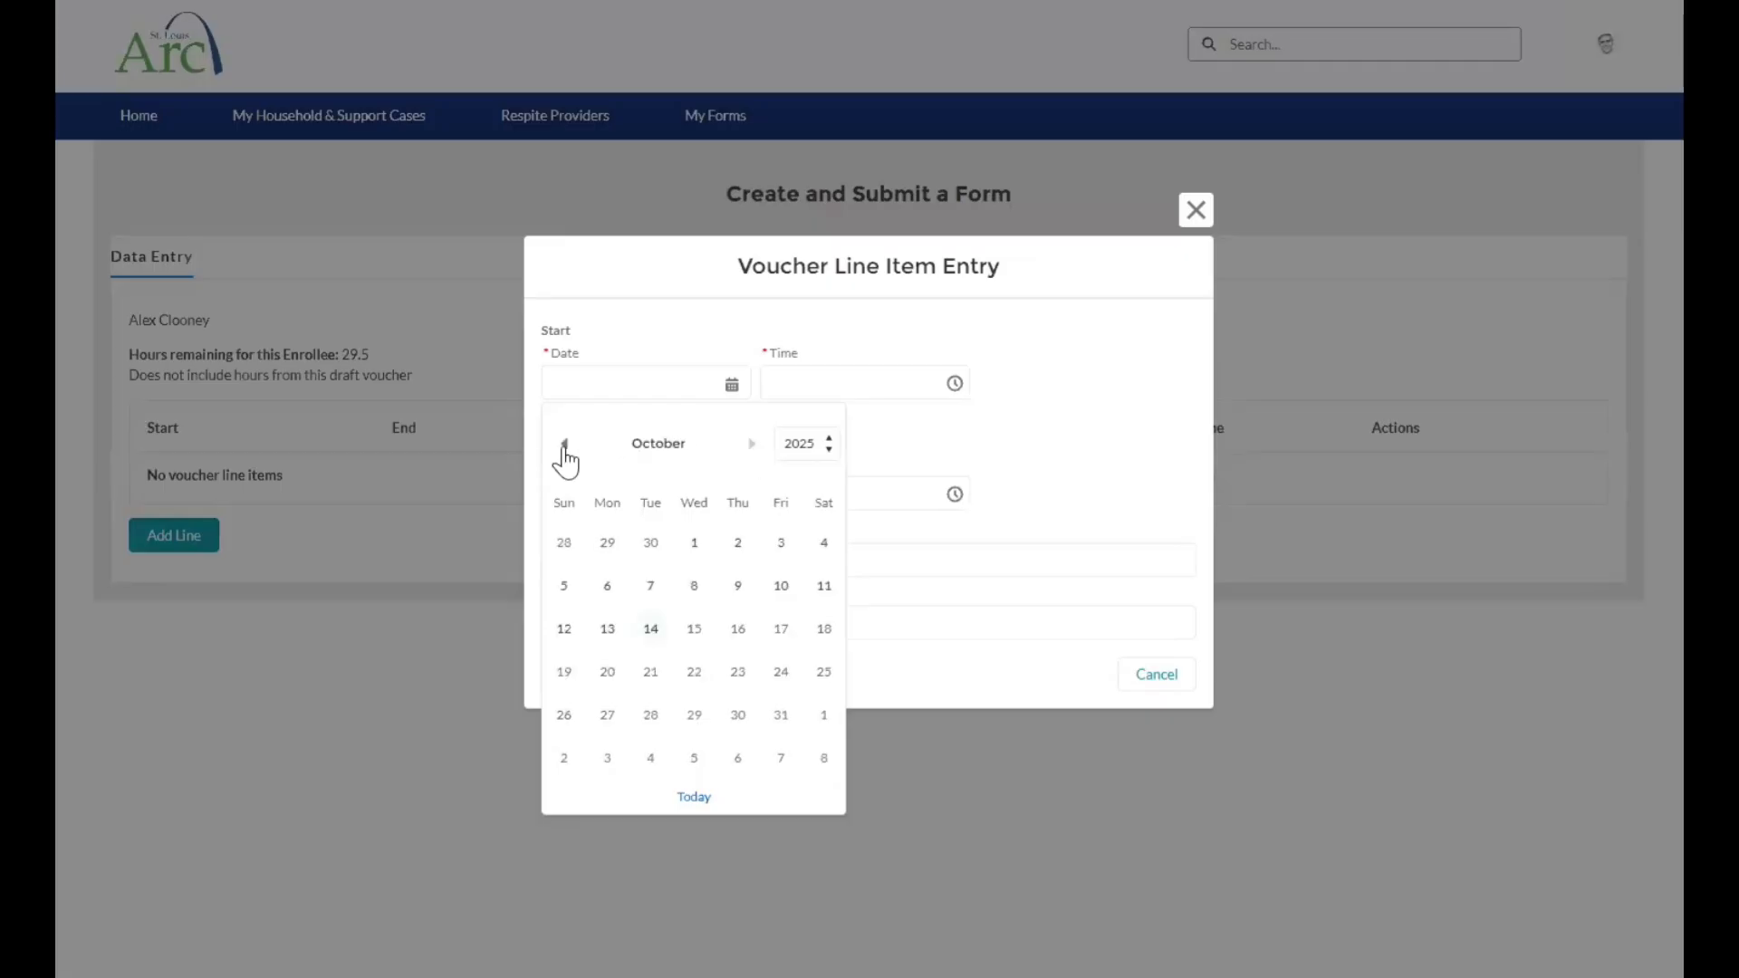
{"action": "left_click", "coordinate": [563, 445]}
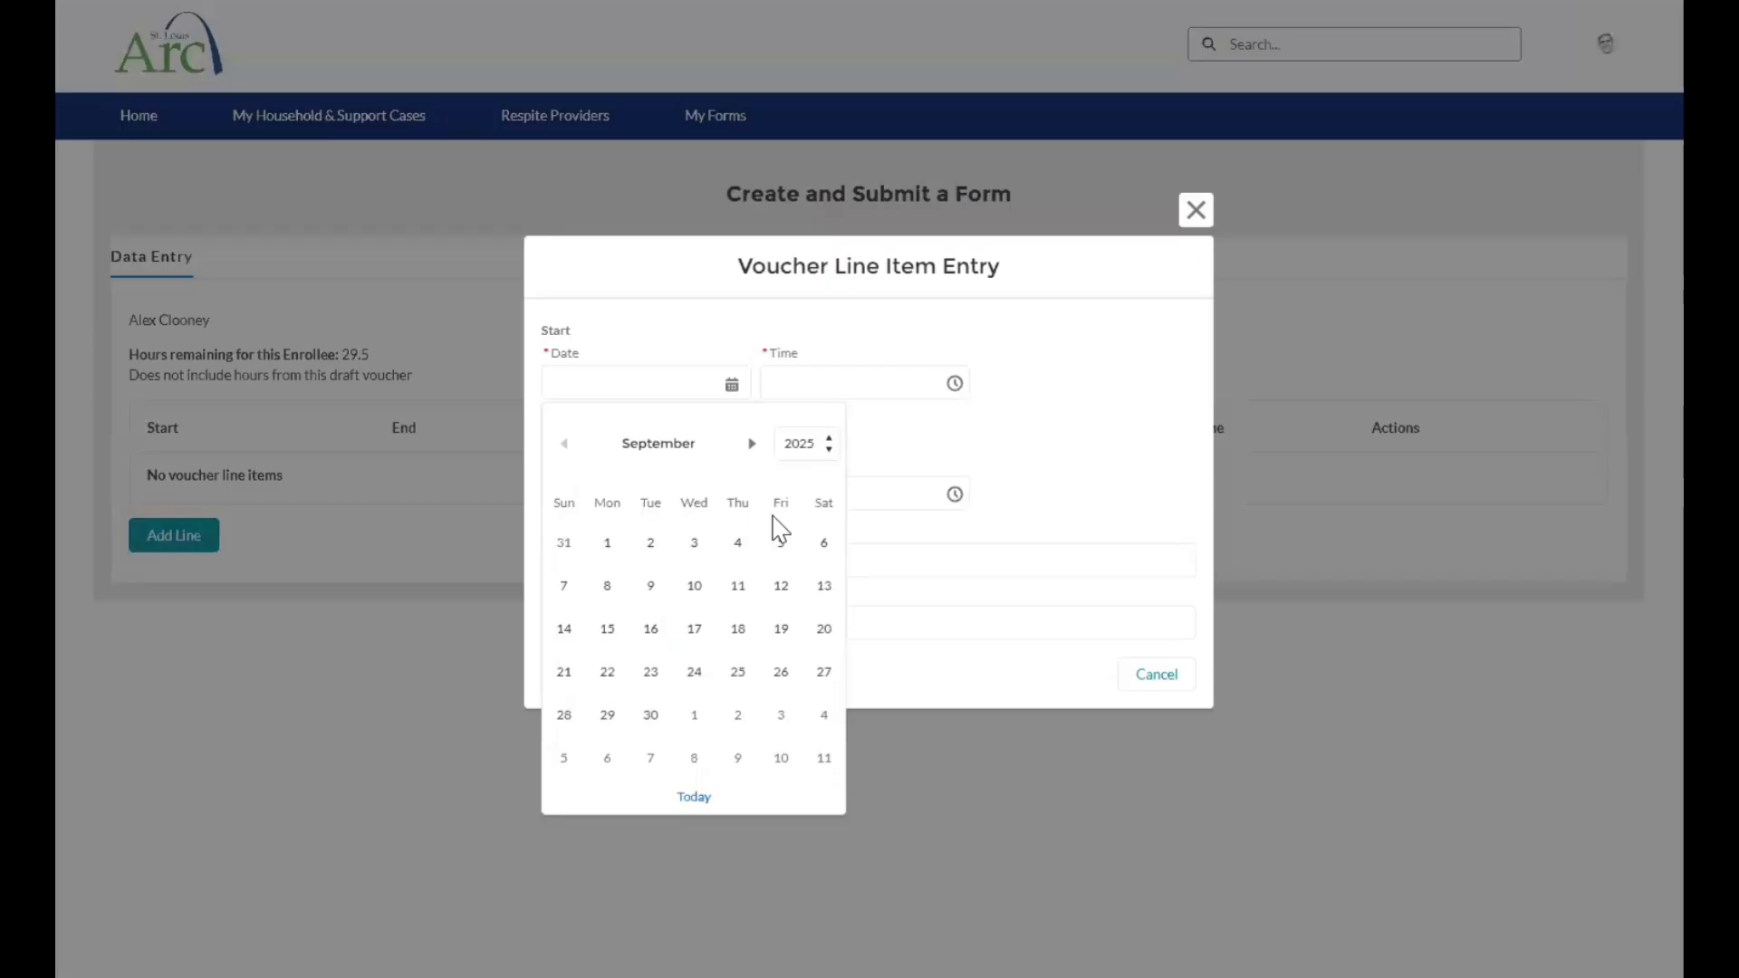
{"action": "left_click", "coordinate": [753, 443]}
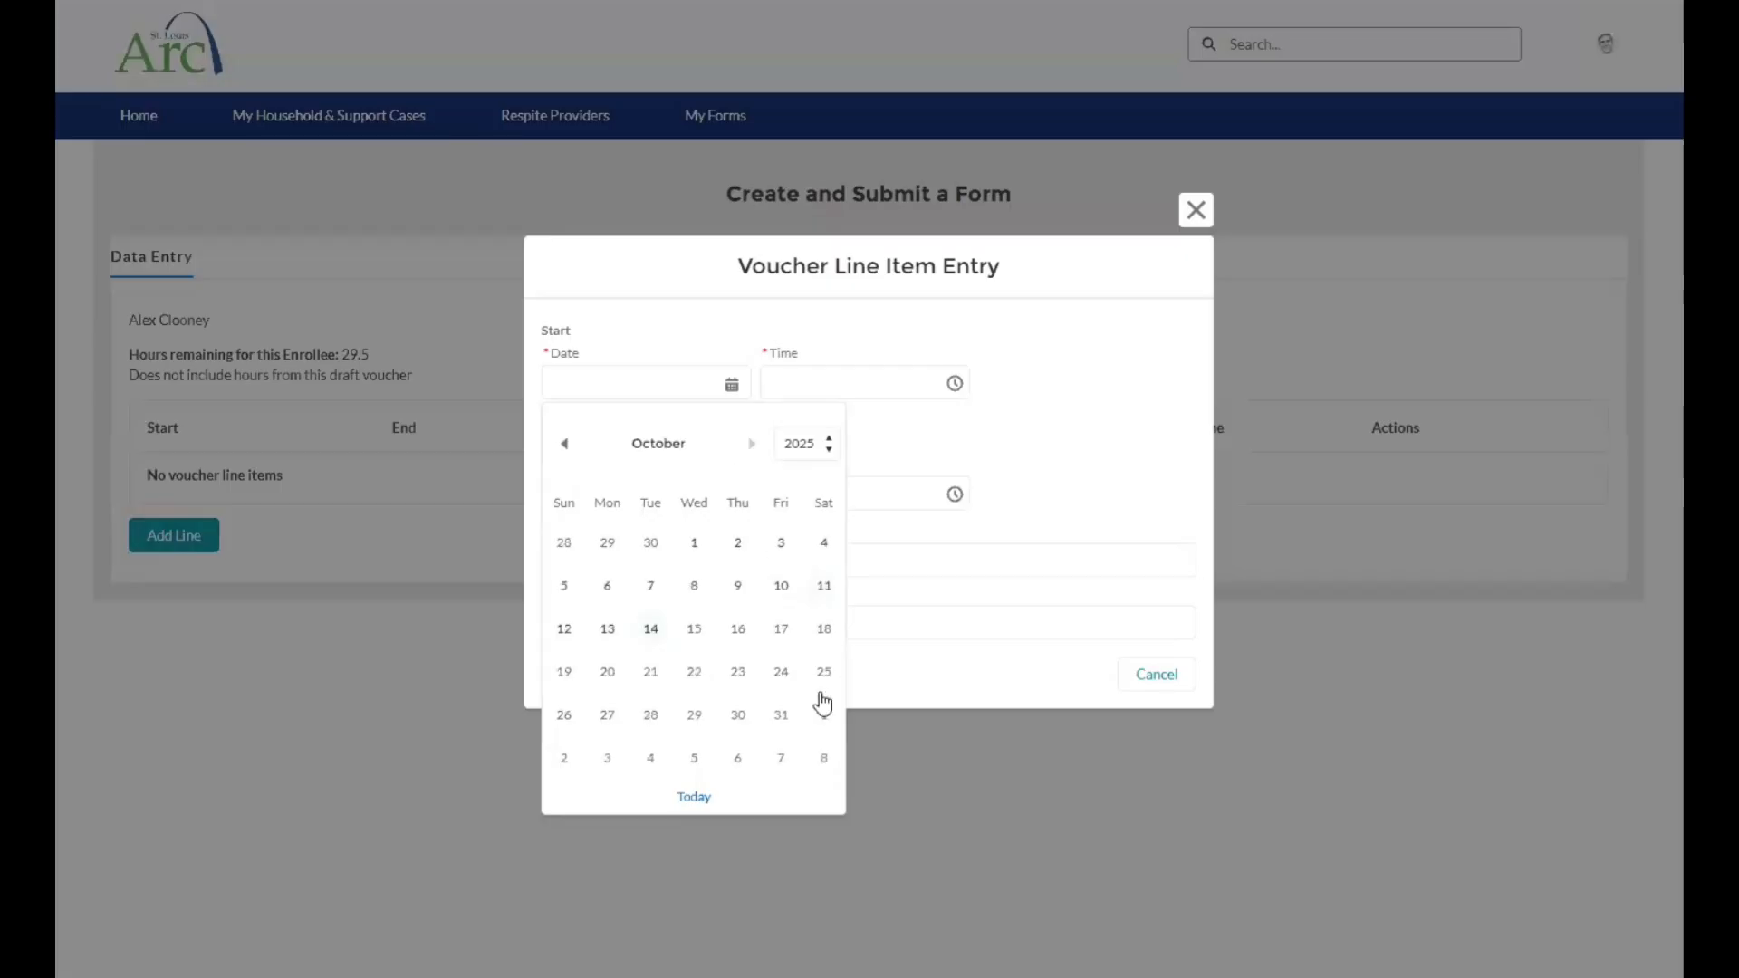
{"action": "left_click", "coordinate": [824, 587]}
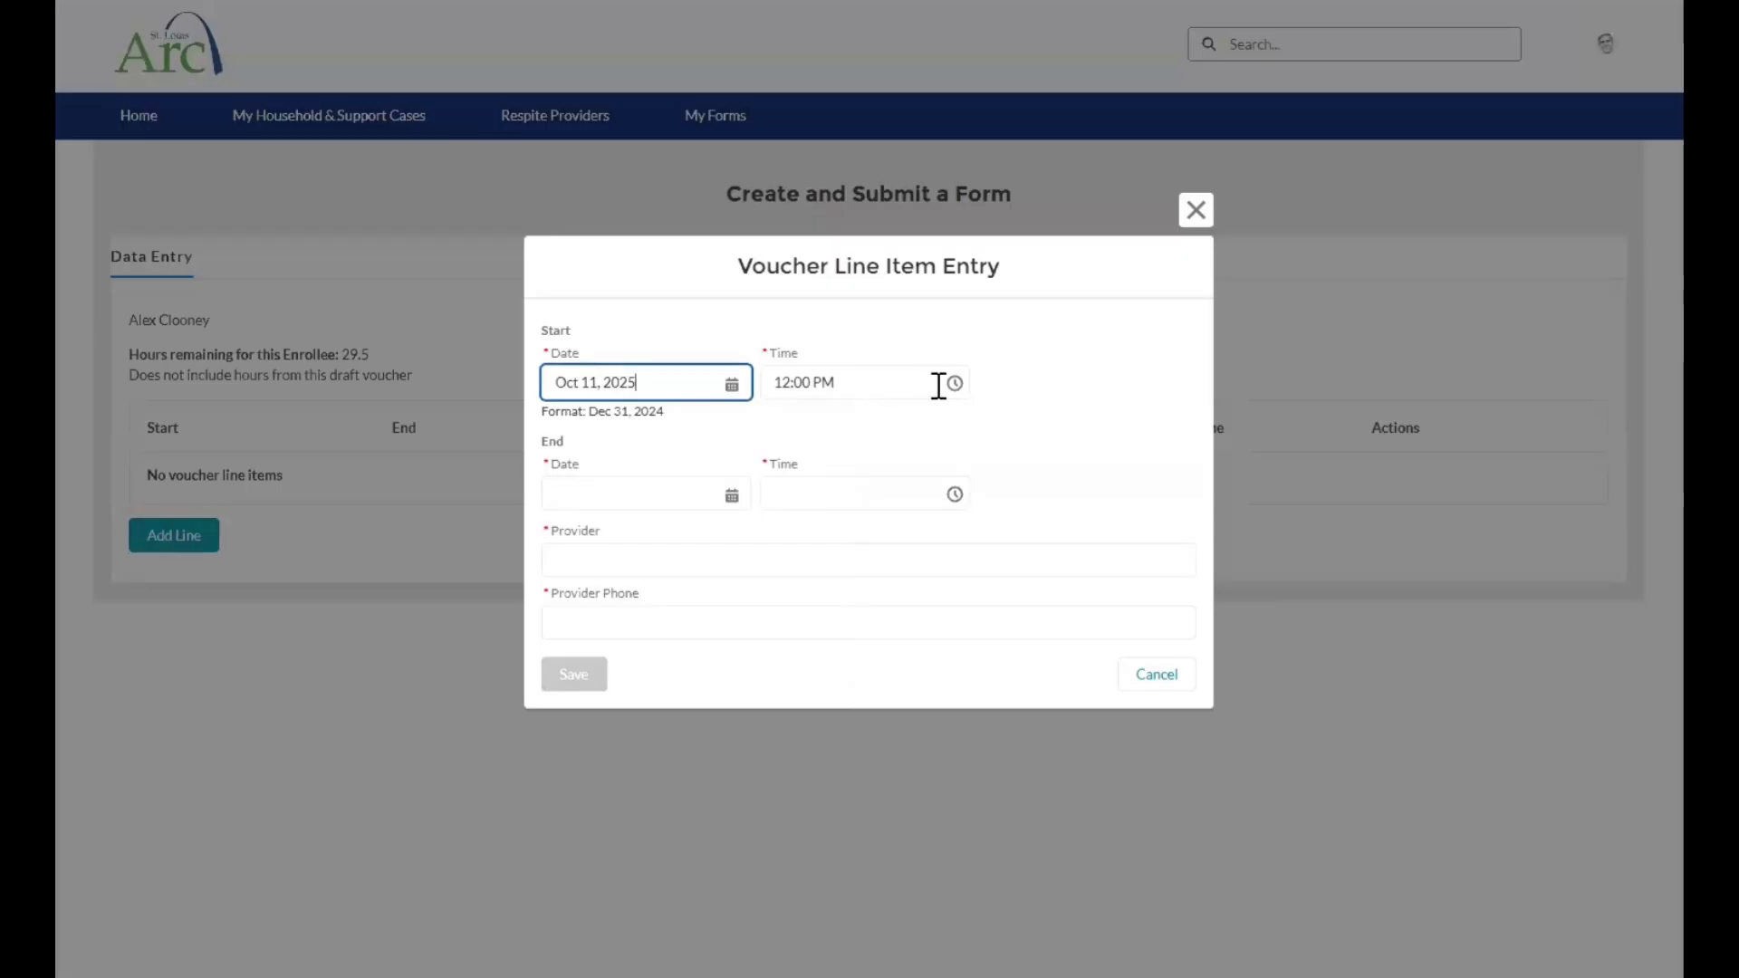
Set the voucher line item's start time to 1:00 PM.
{"action": "left_click", "coordinate": [815, 383]}
{"action": "scroll", "coordinate": [847, 480], "scroll_direction": "down", "scroll_amount": 3}
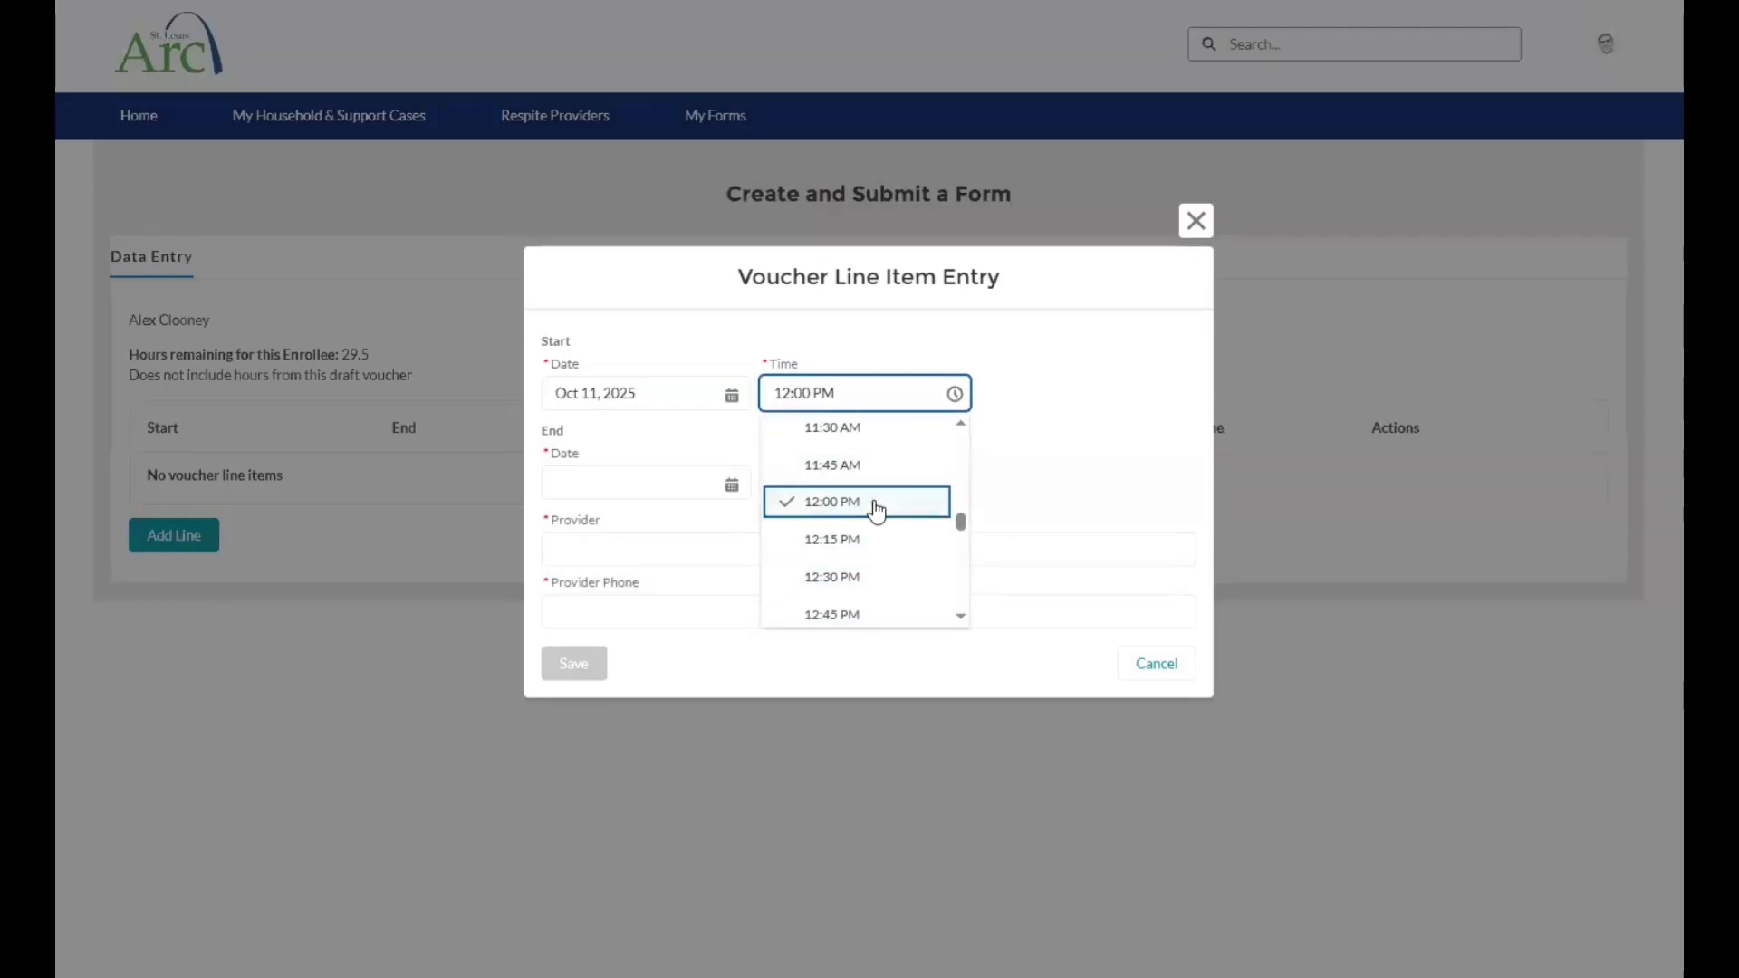
{"action": "scroll", "coordinate": [865, 489], "scroll_direction": "down", "scroll_amount": 1}
{"action": "scroll", "coordinate": [859, 534], "scroll_direction": "up", "scroll_amount": 5}
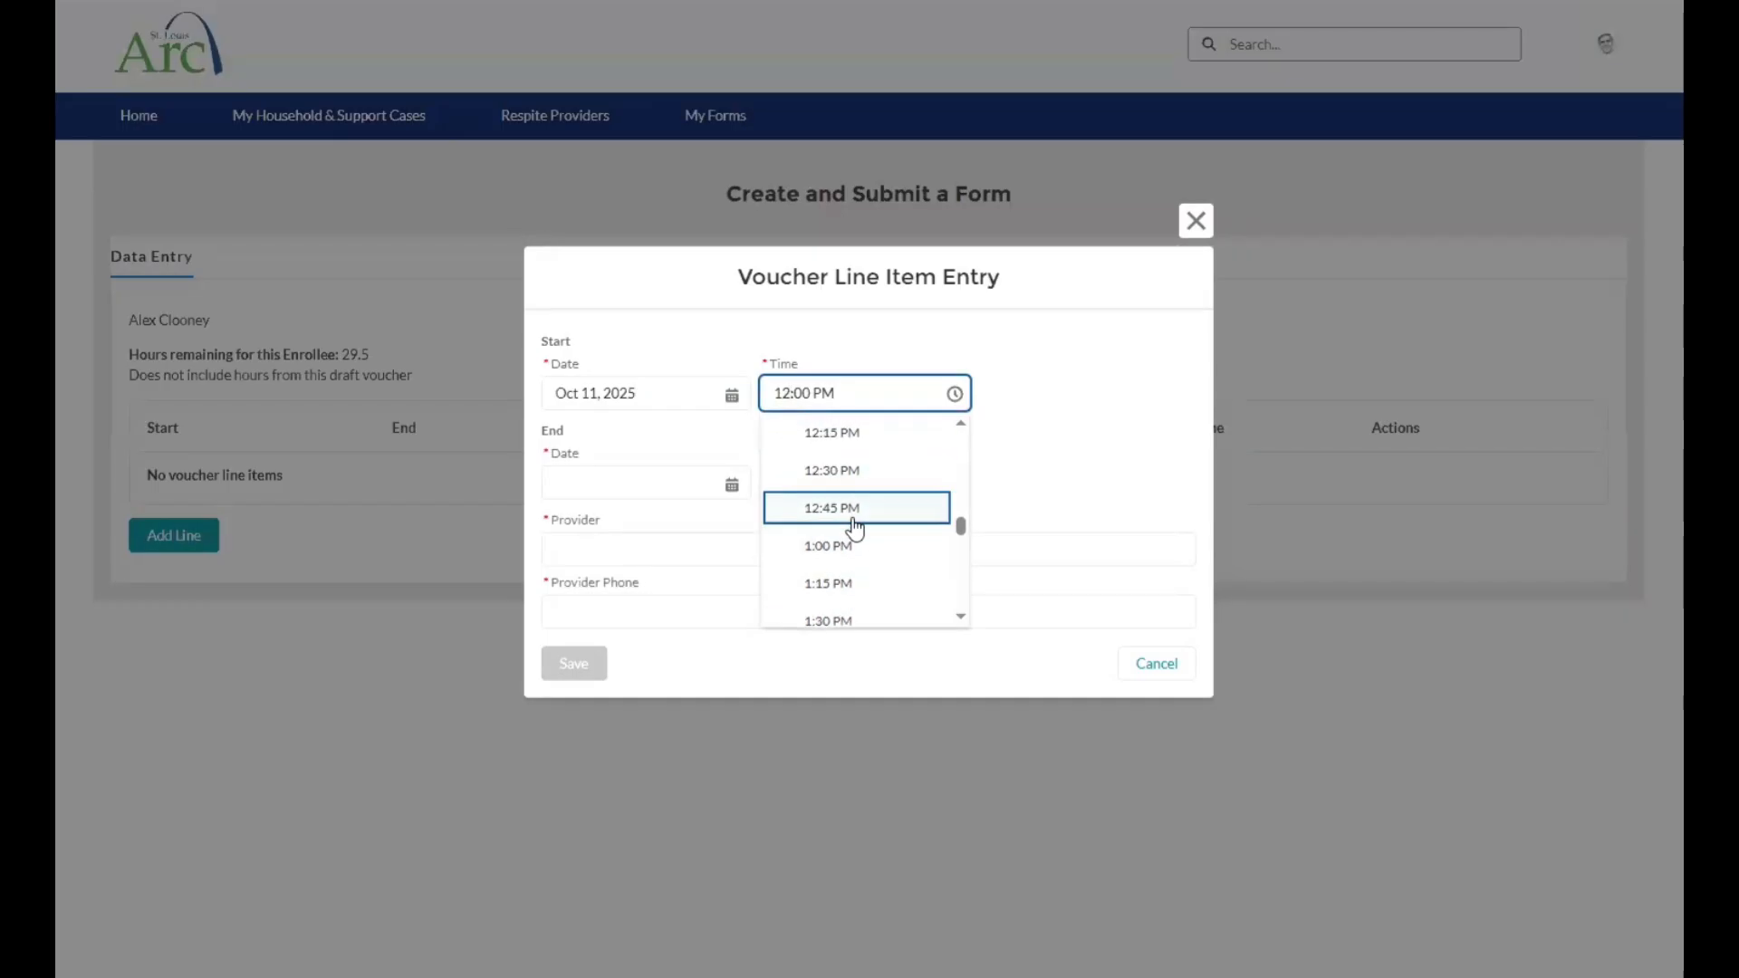
{"action": "scroll", "coordinate": [856, 525], "scroll_direction": "down", "scroll_amount": 5}
{"action": "left_click", "coordinate": [836, 542]}
Set the voucher line item's end to Oct 11, 2025 at 5:00 PM.
{"action": "left_click", "coordinate": [723, 487]}
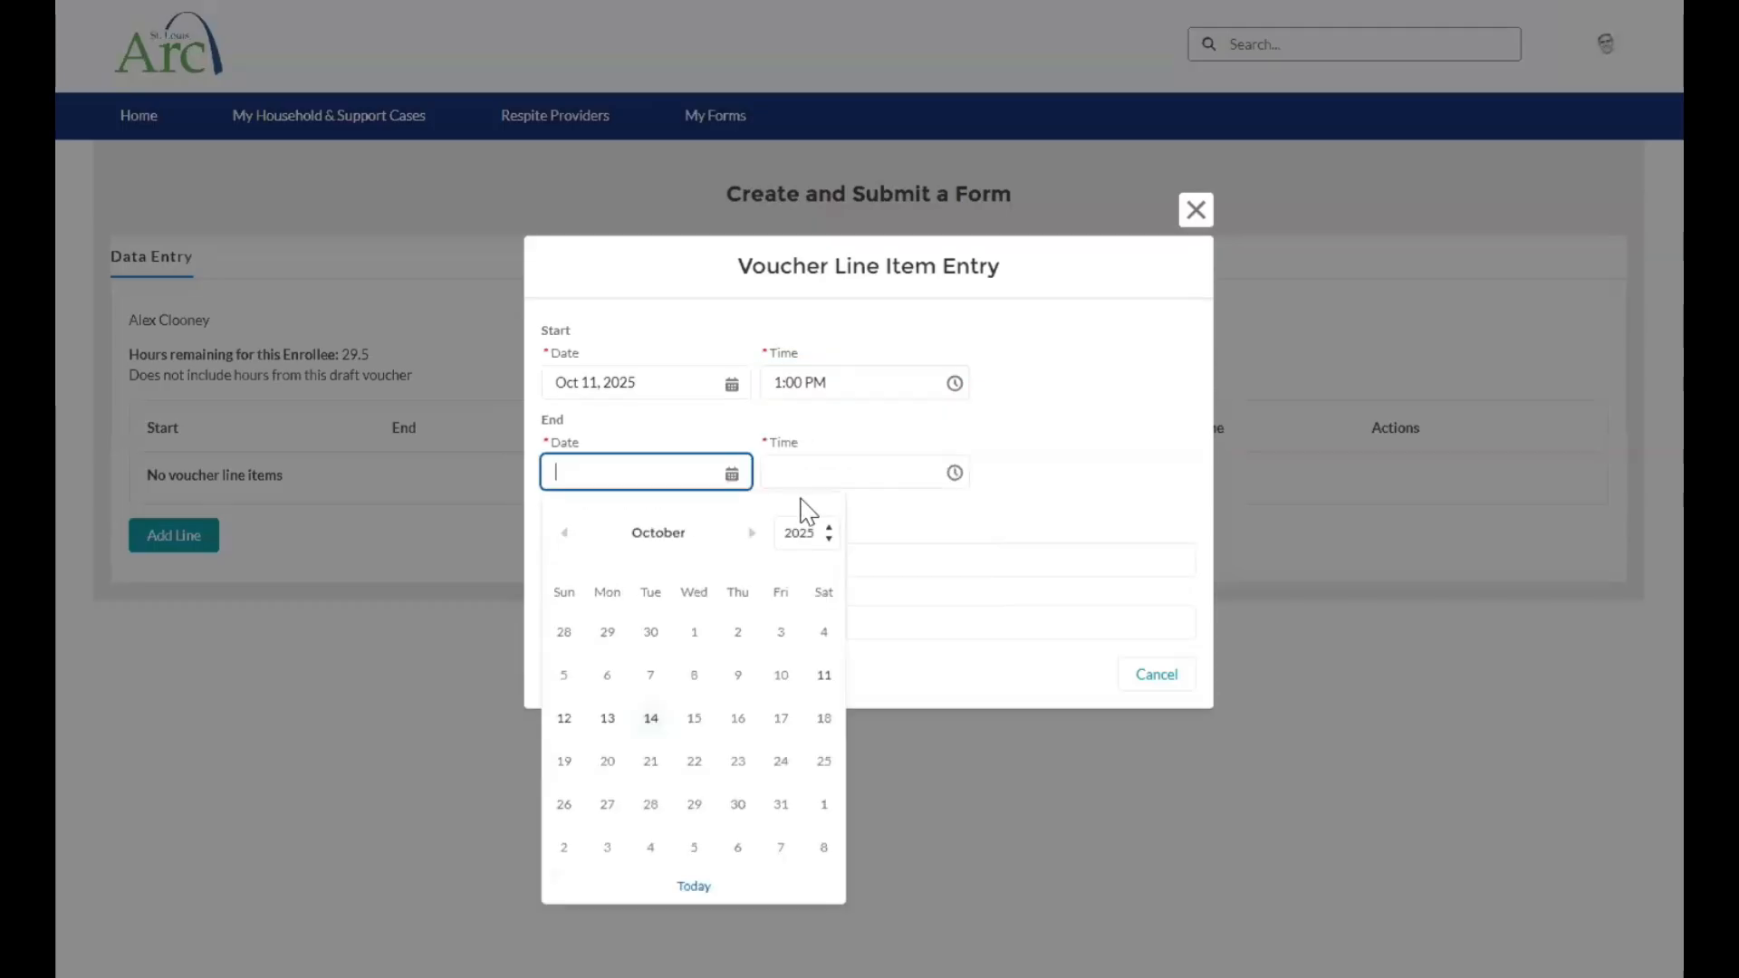
{"action": "left_click", "coordinate": [824, 678]}
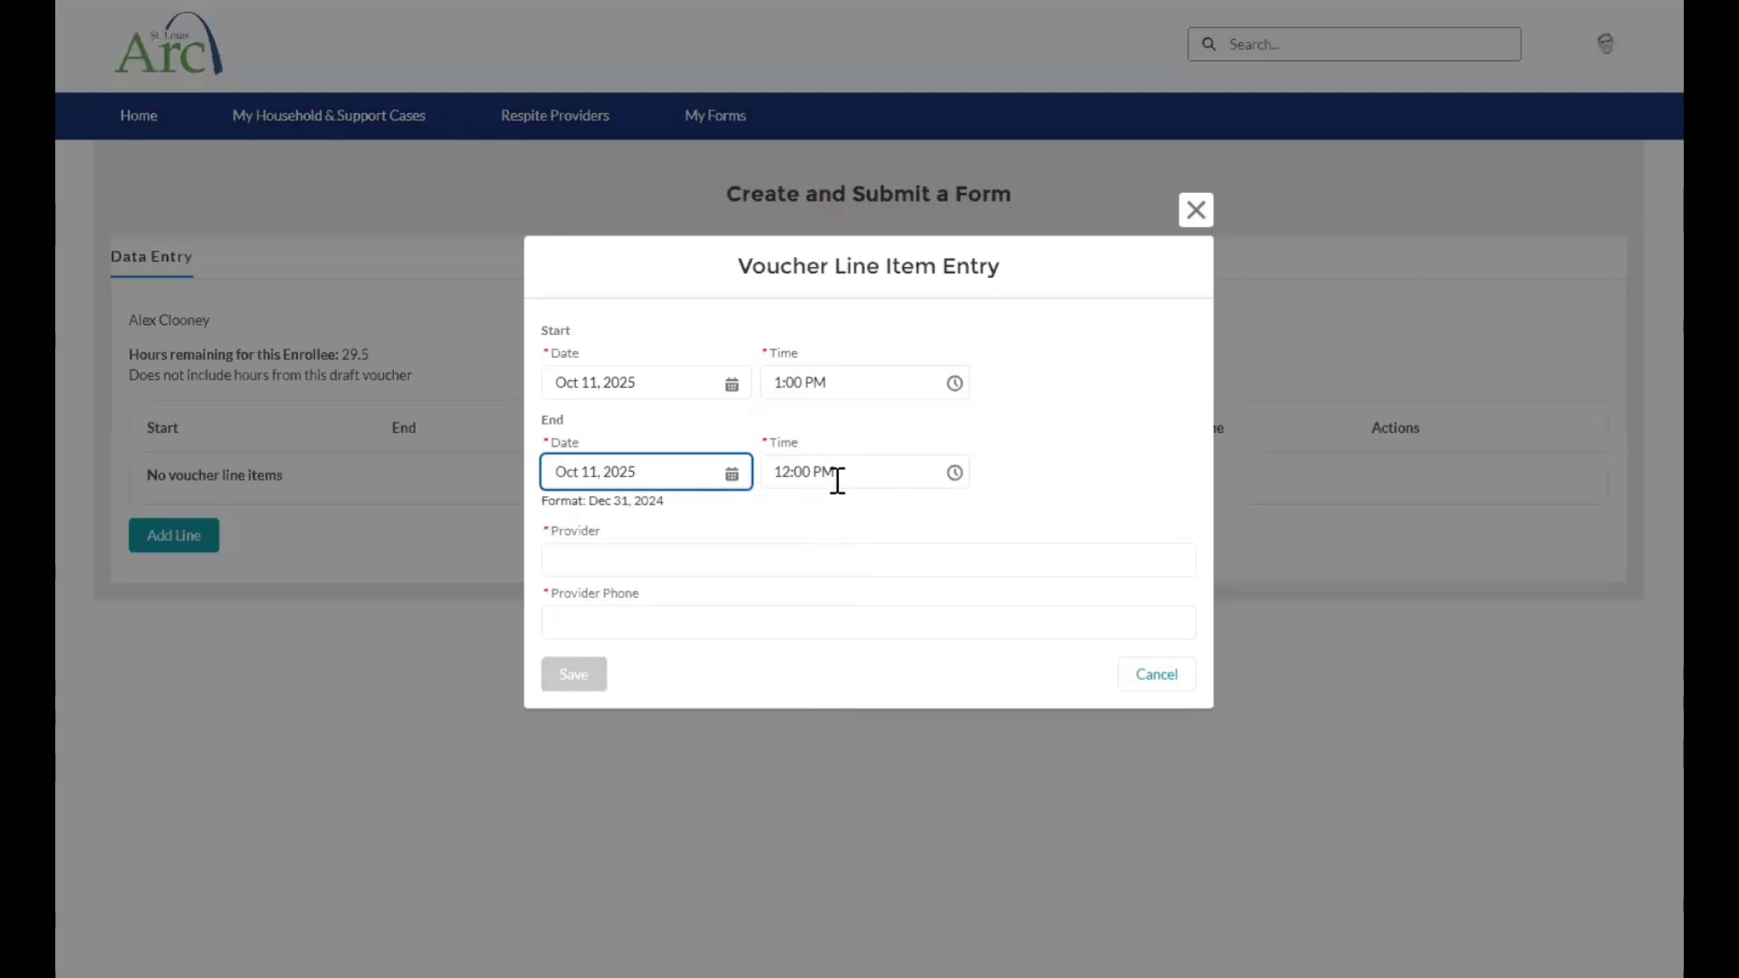
{"action": "left_click", "coordinate": [874, 480]}
{"action": "scroll", "coordinate": [878, 579], "scroll_direction": "down", "scroll_amount": 5}
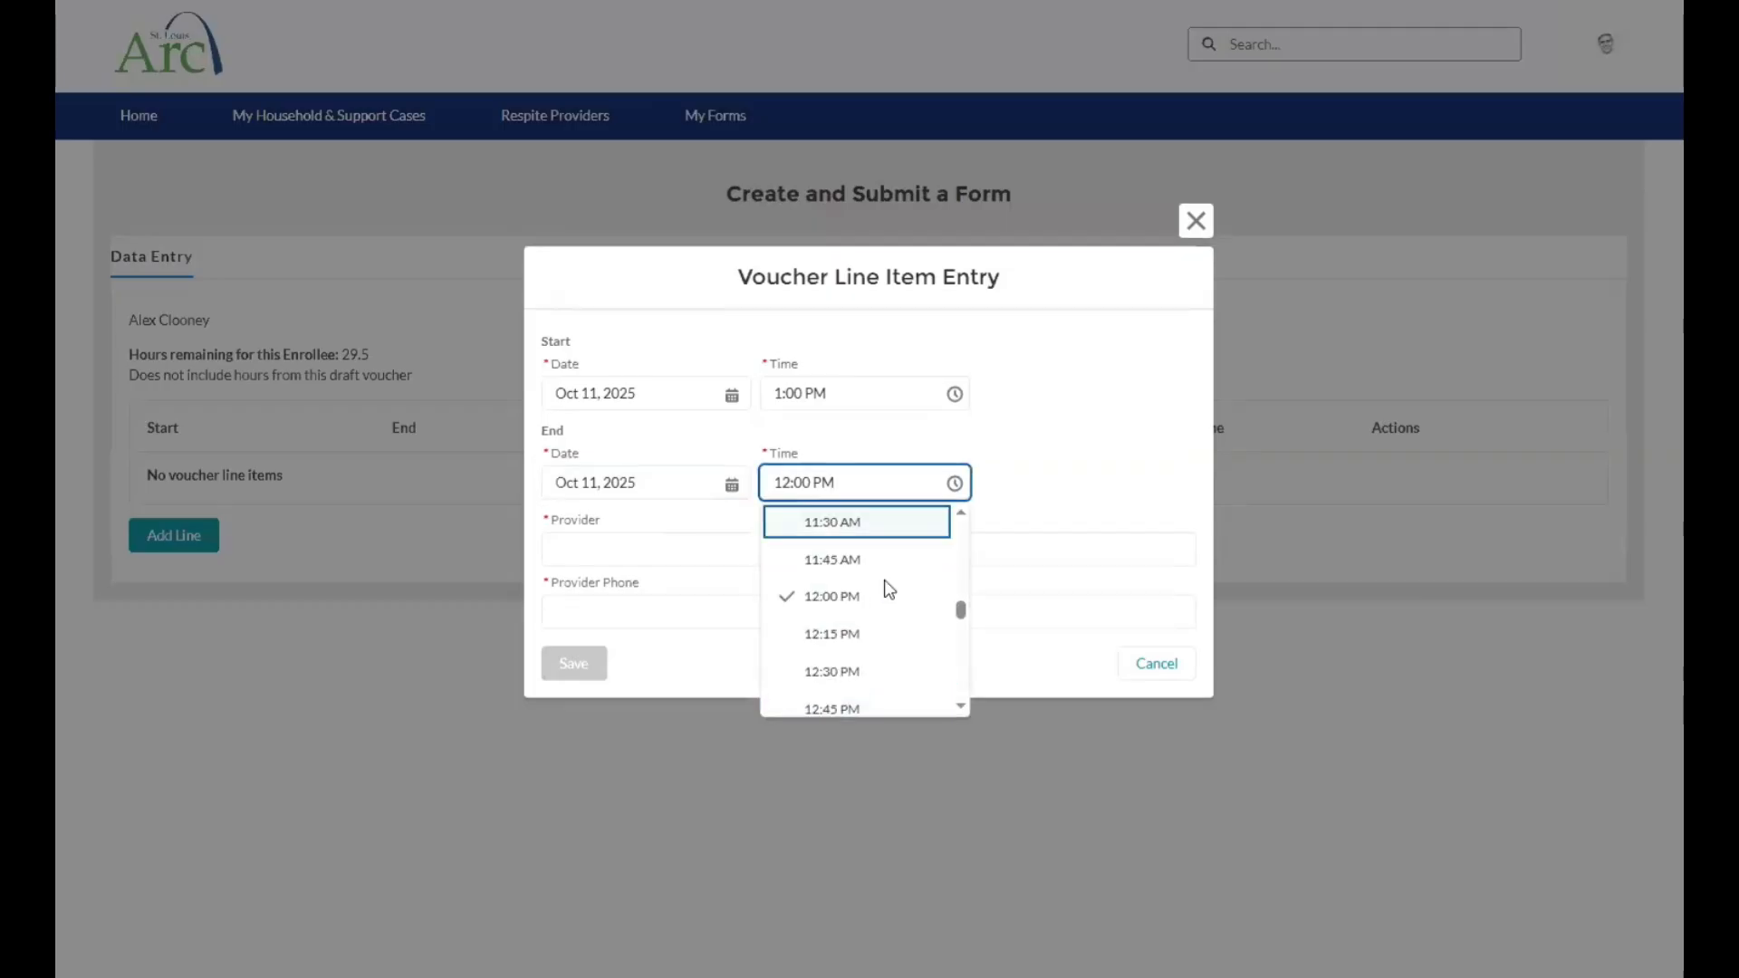
{"action": "scroll", "coordinate": [876, 587], "scroll_direction": "down", "scroll_amount": 5}
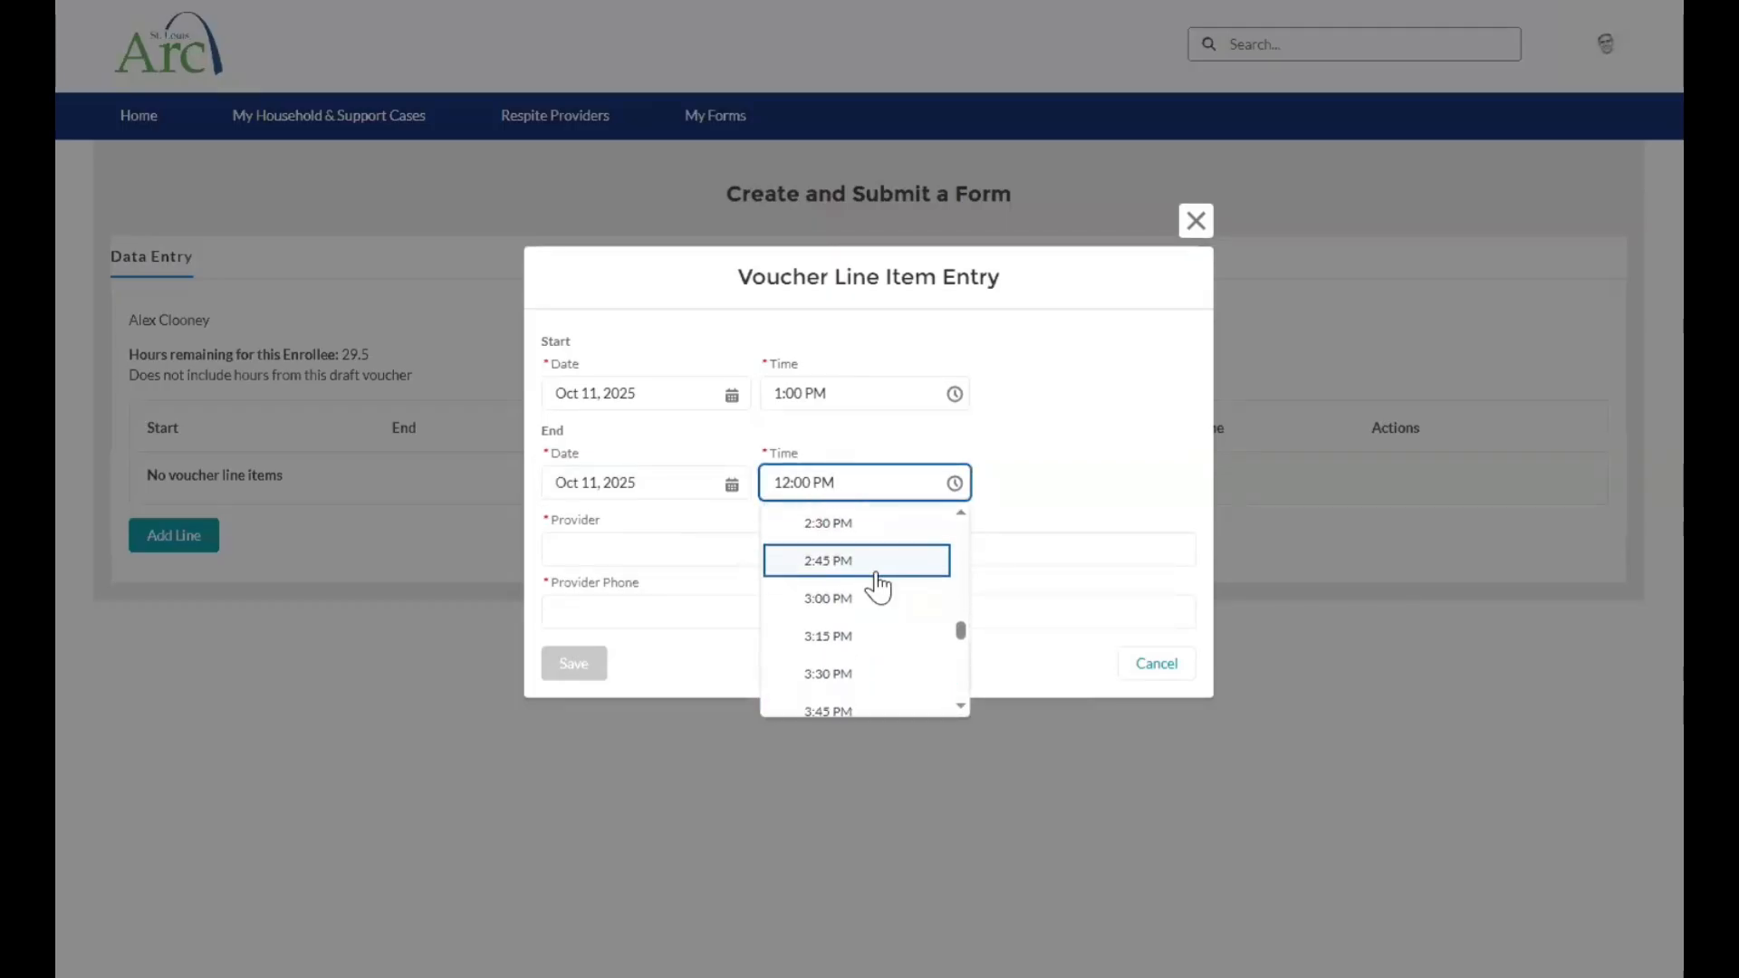
{"action": "left_click", "coordinate": [865, 593]}
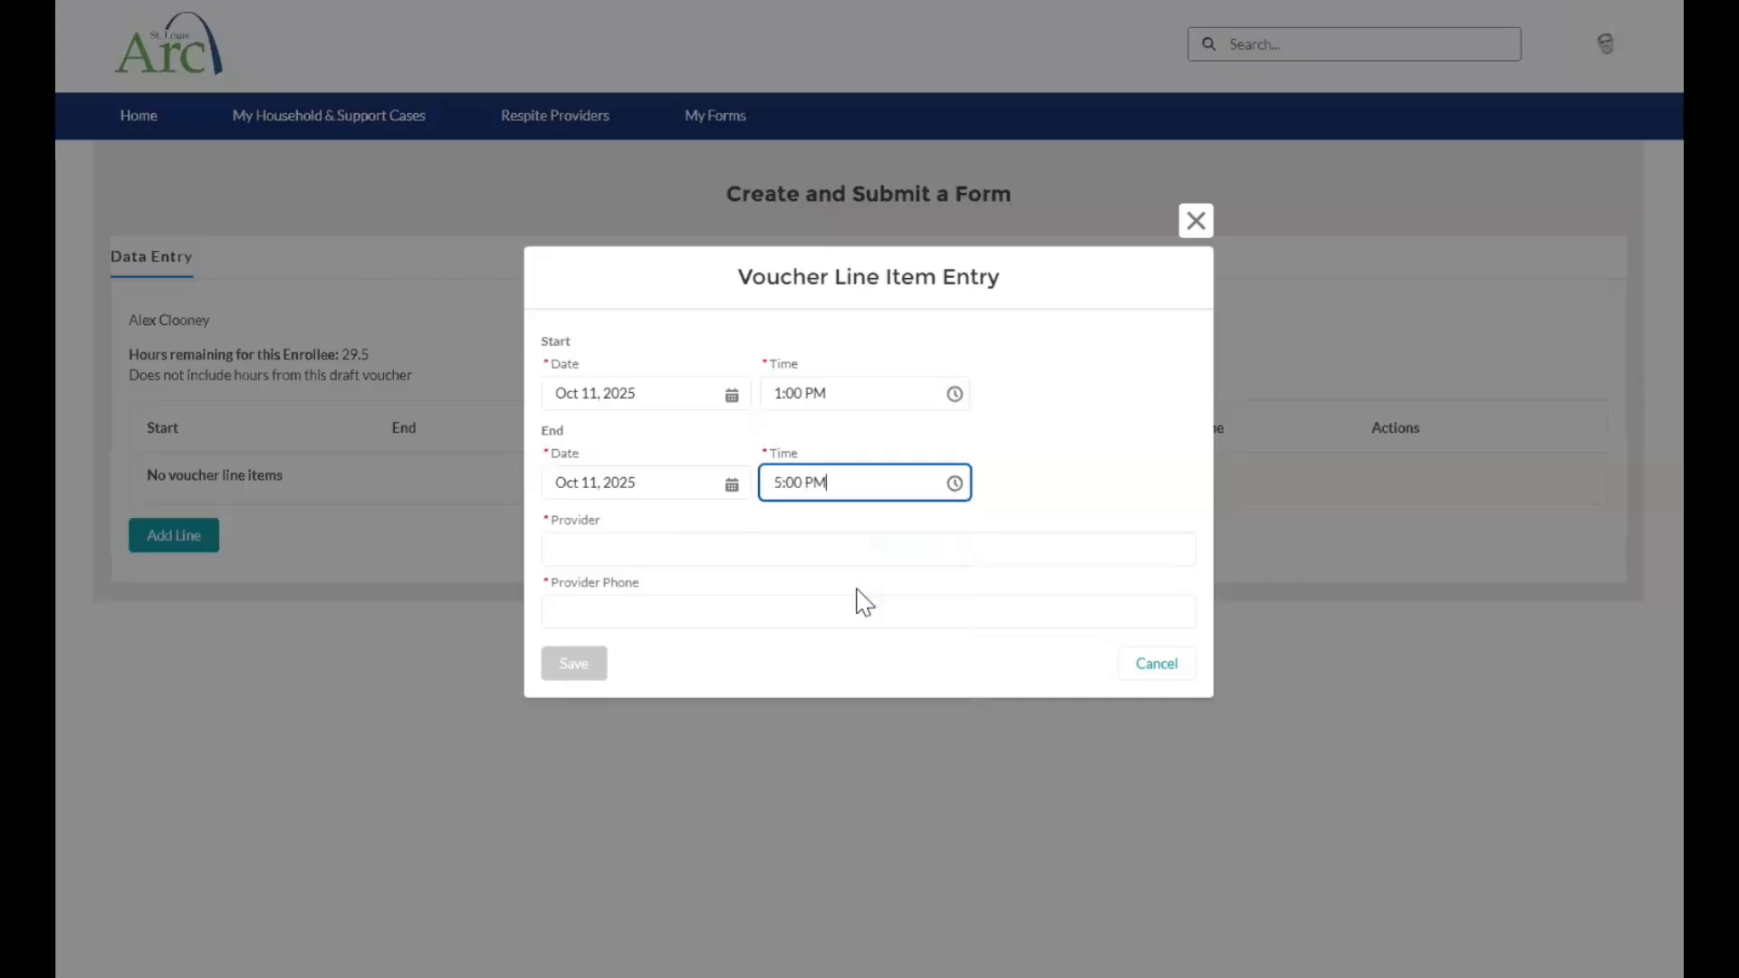
Enter the respite provider's name and phone number, and save the voucher line item.
{"action": "left_click", "coordinate": [811, 545]}
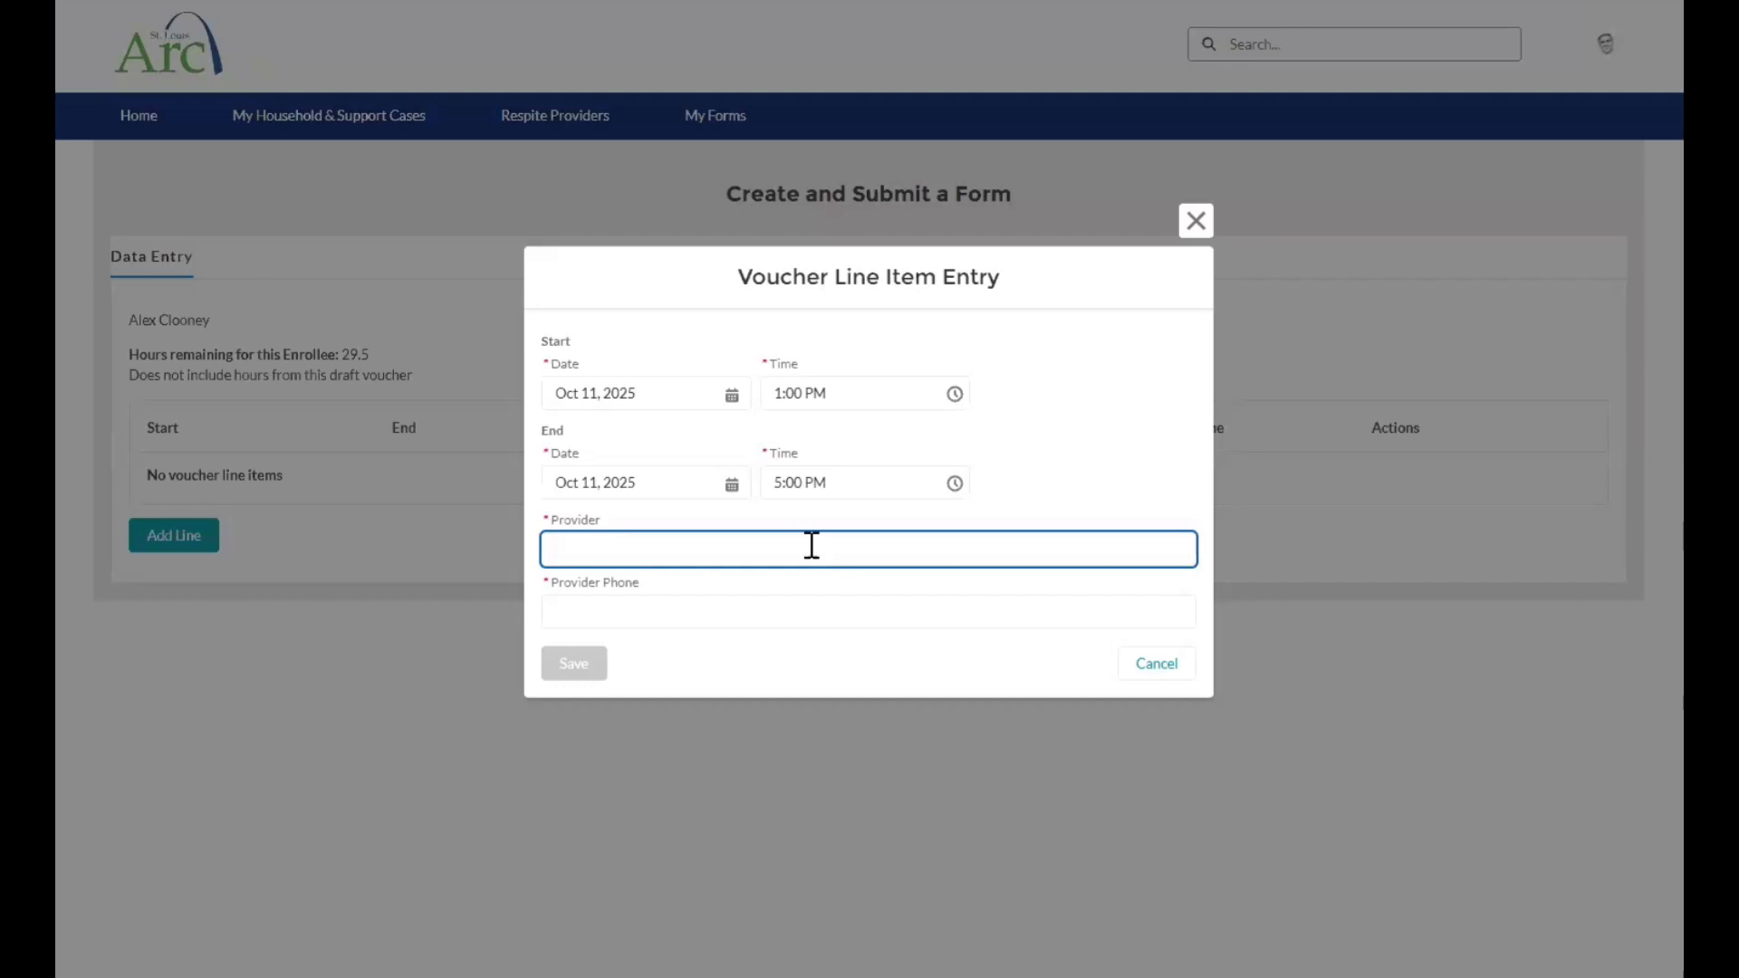
{"action": "type", "text": "Suzy Respite P"}
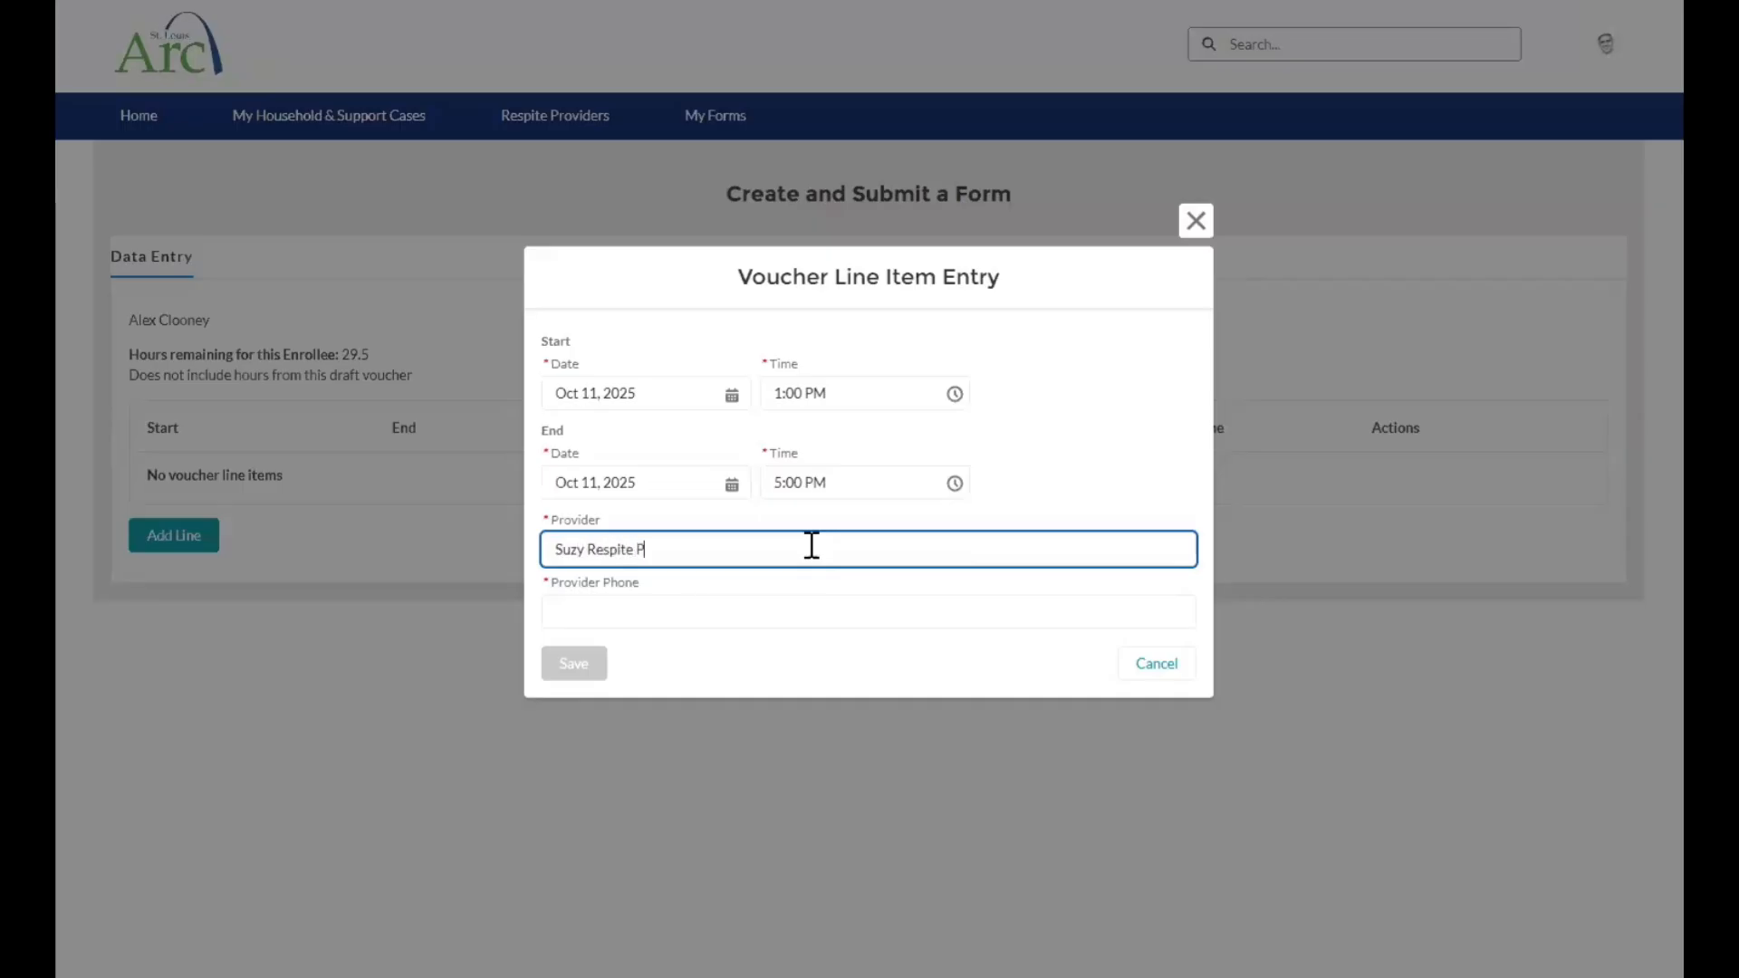
{"action": "type", "text": "rovider"}
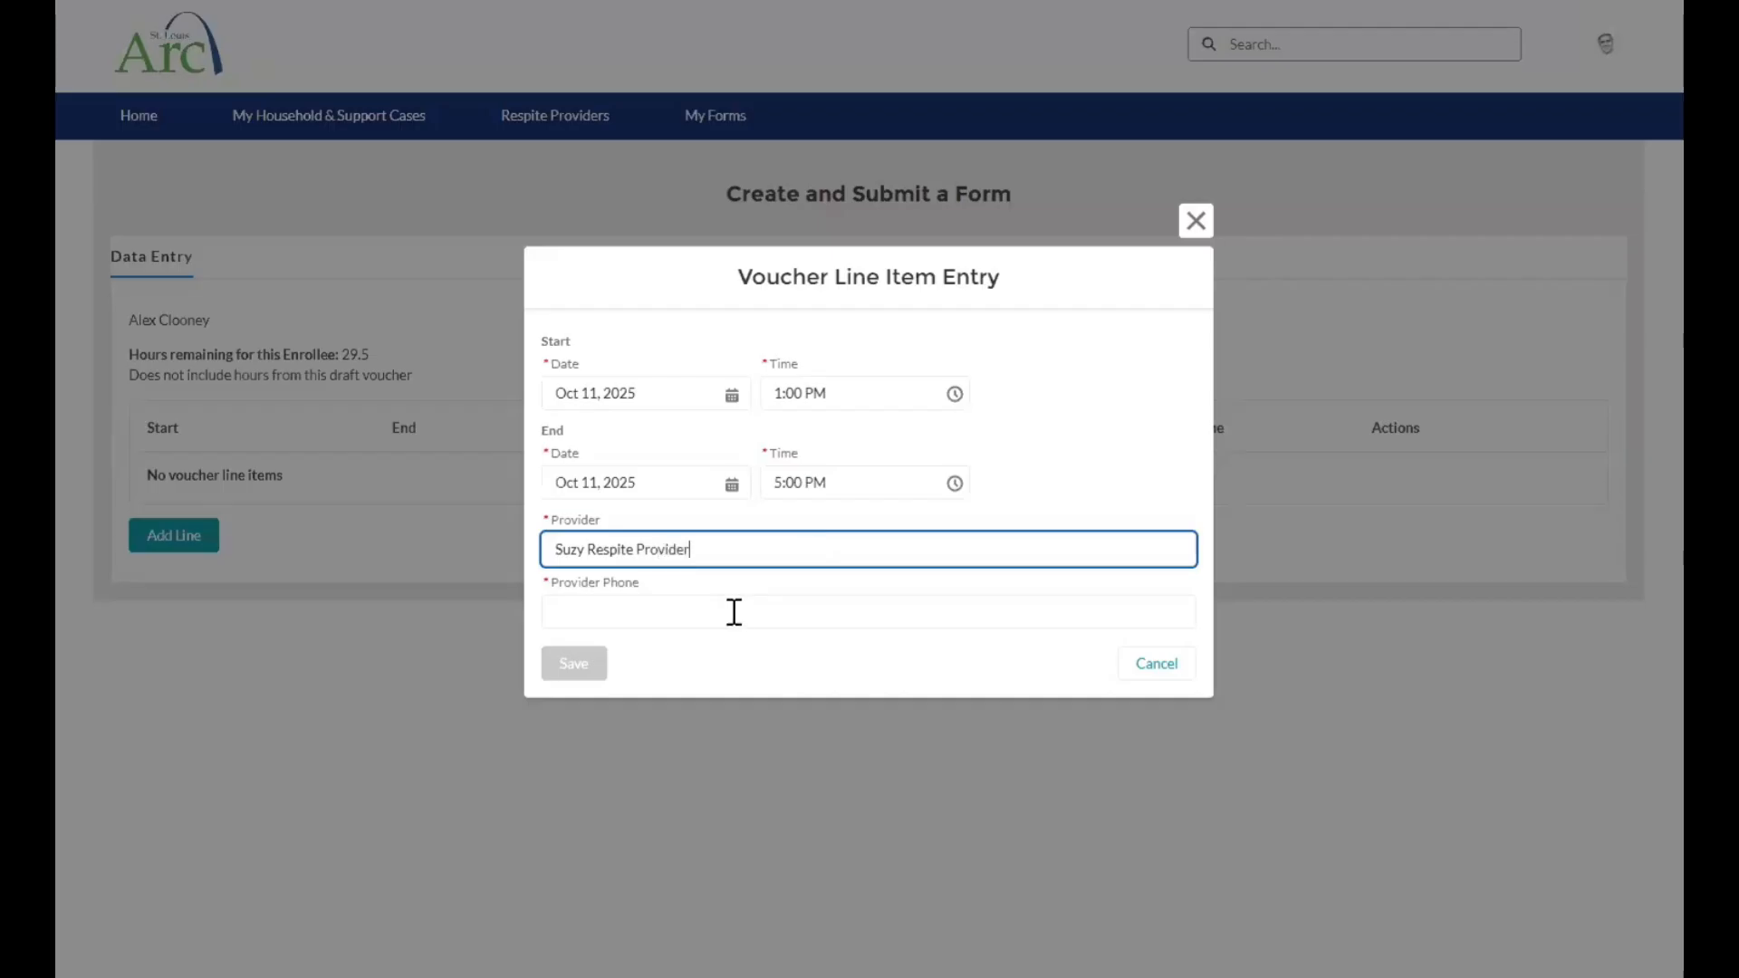
{"action": "left_click", "coordinate": [733, 612]}
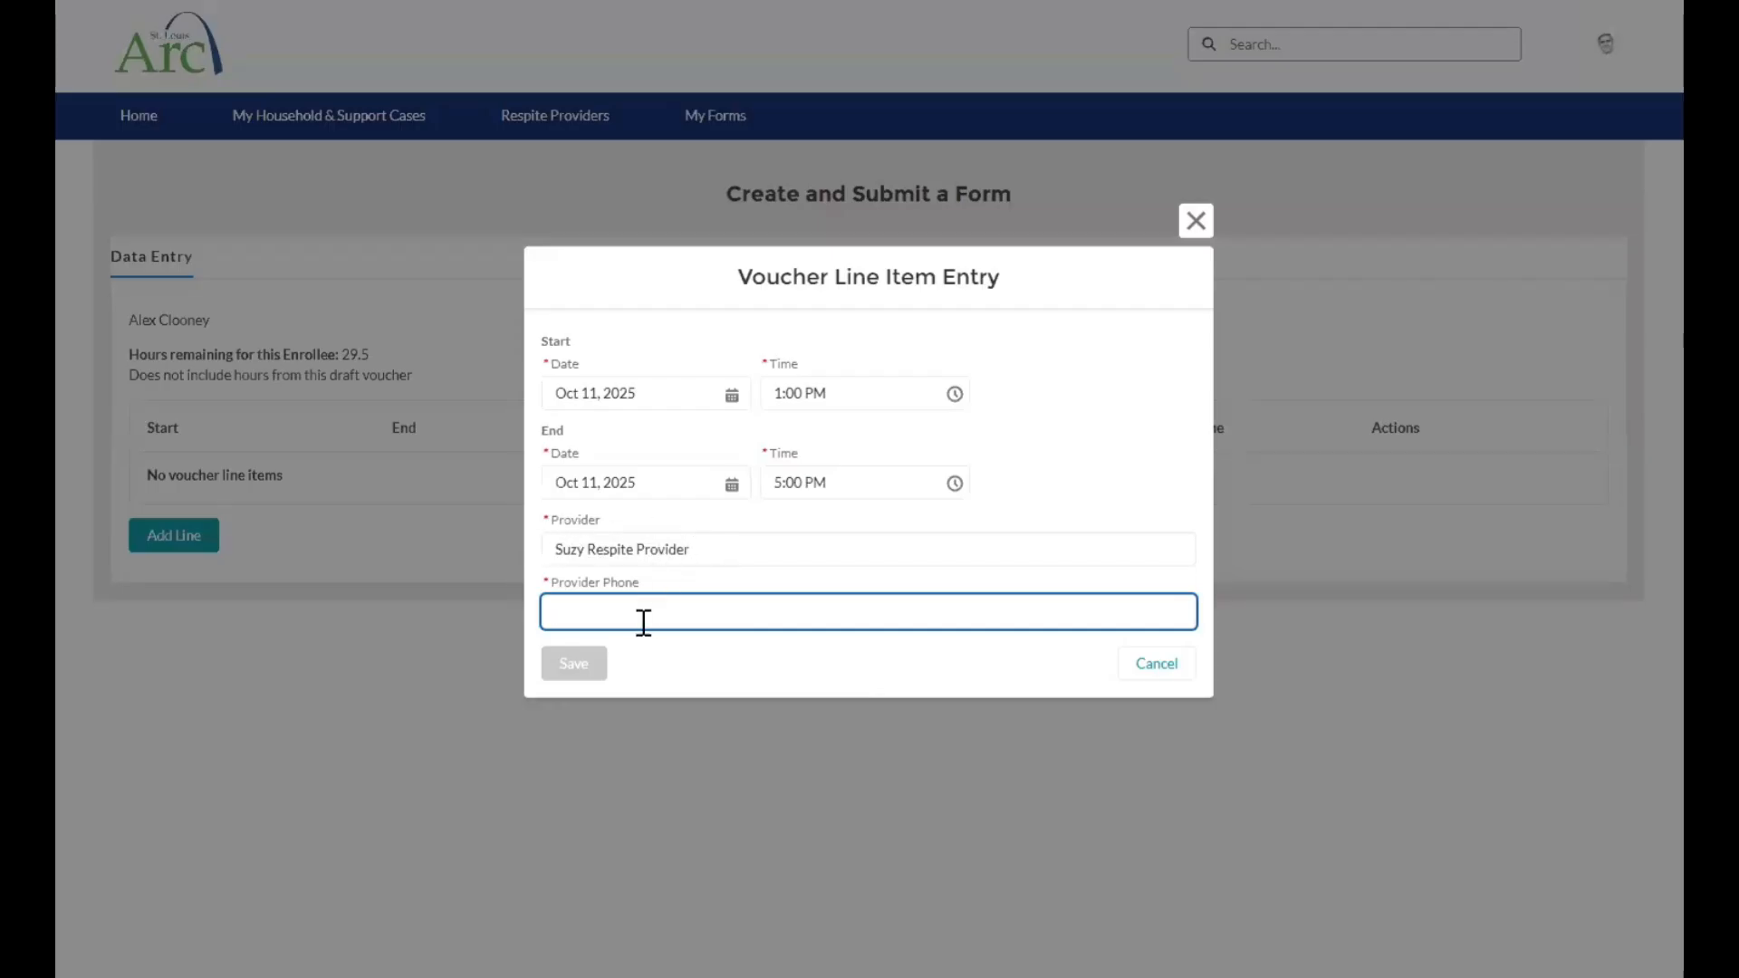
{"action": "type", "text": "555-555-5555"}
{"action": "left_click", "coordinate": [572, 666]}
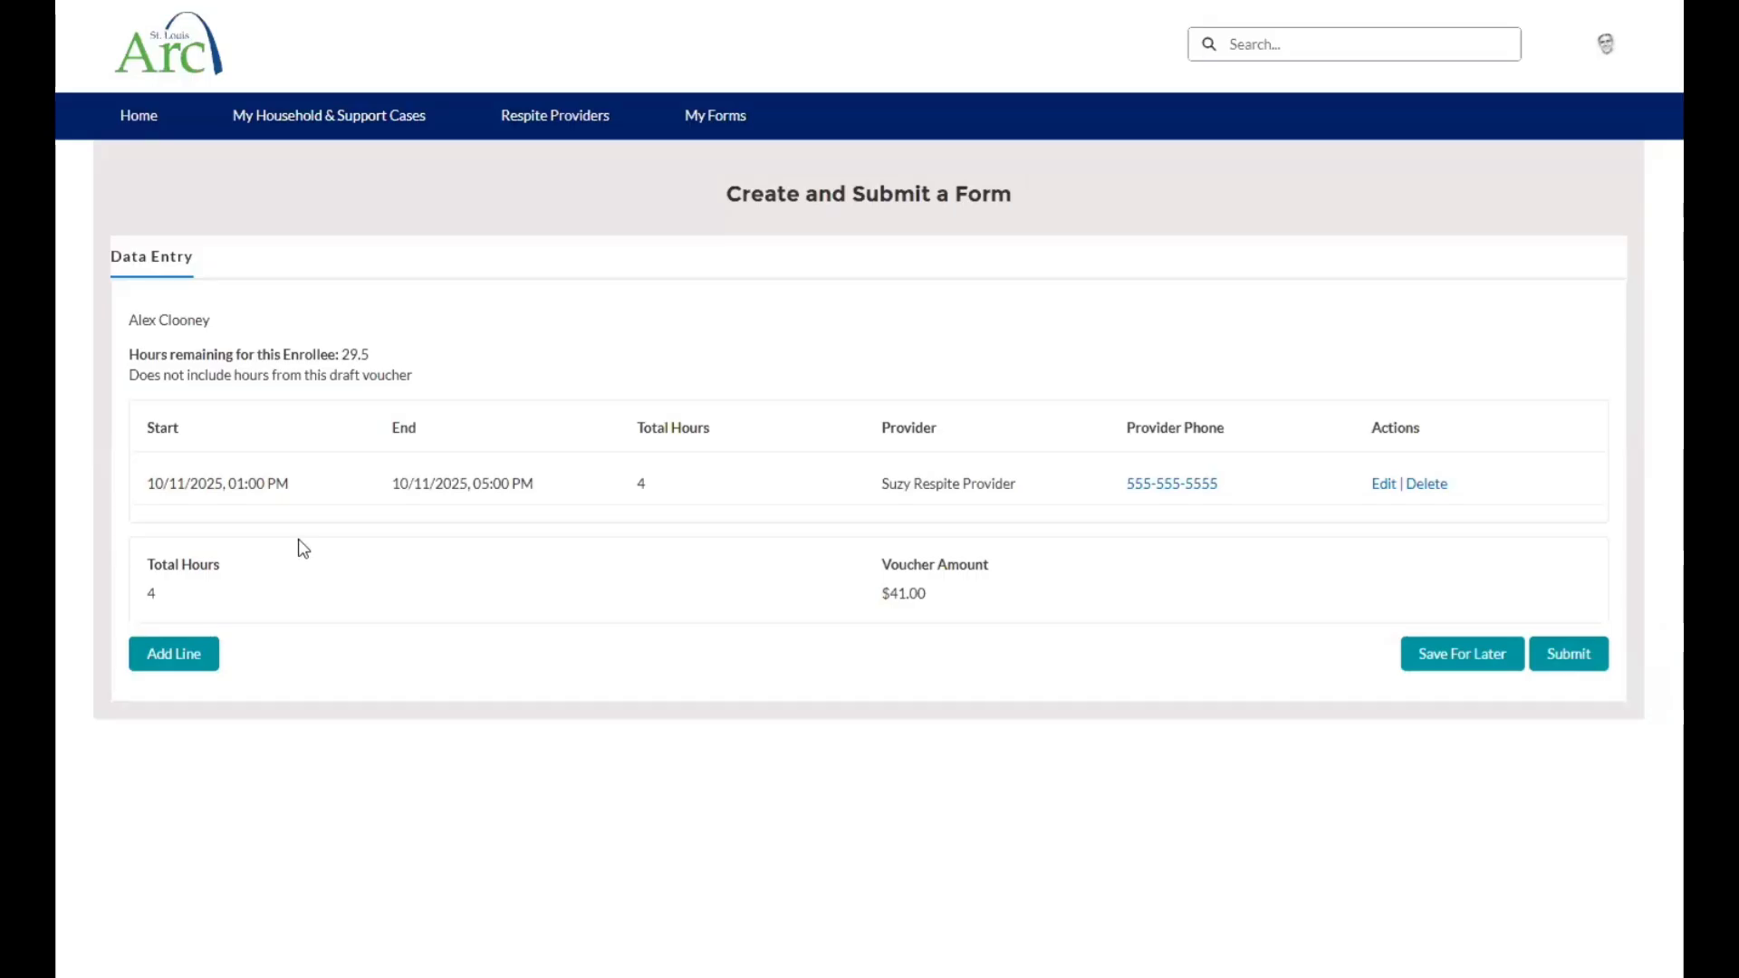
Add a second voucher line item and set its start date to Oct 13, 2025.
{"action": "left_click", "coordinate": [181, 661]}
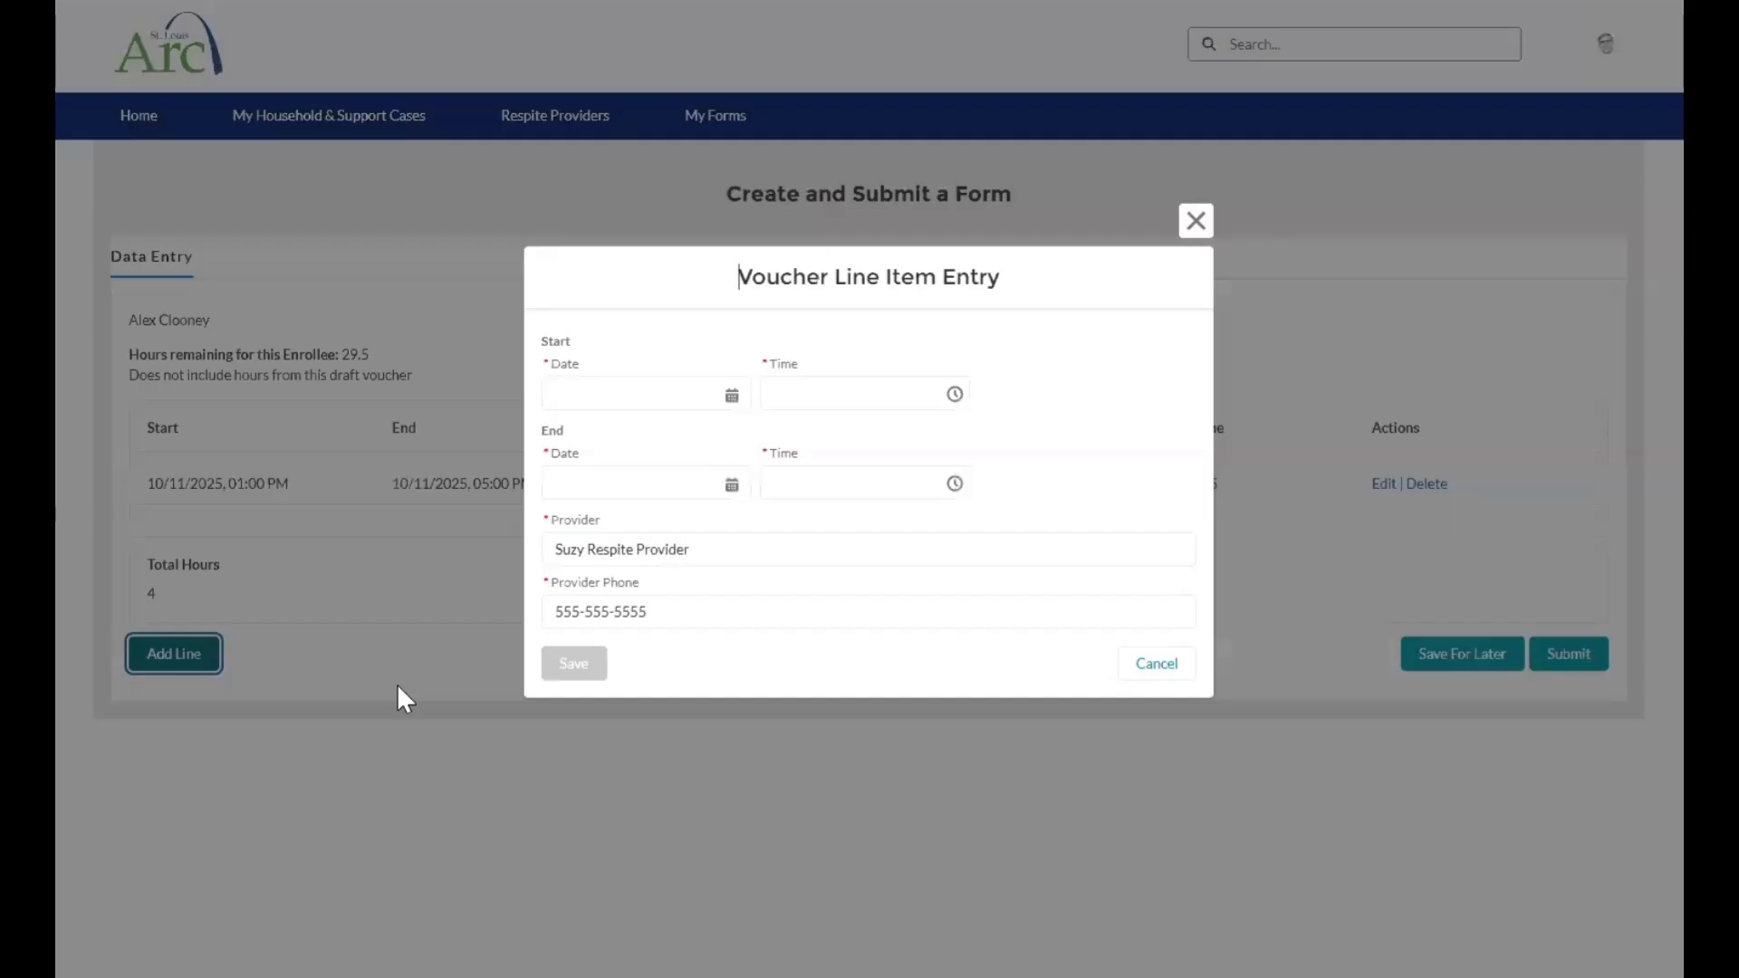
{"action": "left_click", "coordinate": [740, 395]}
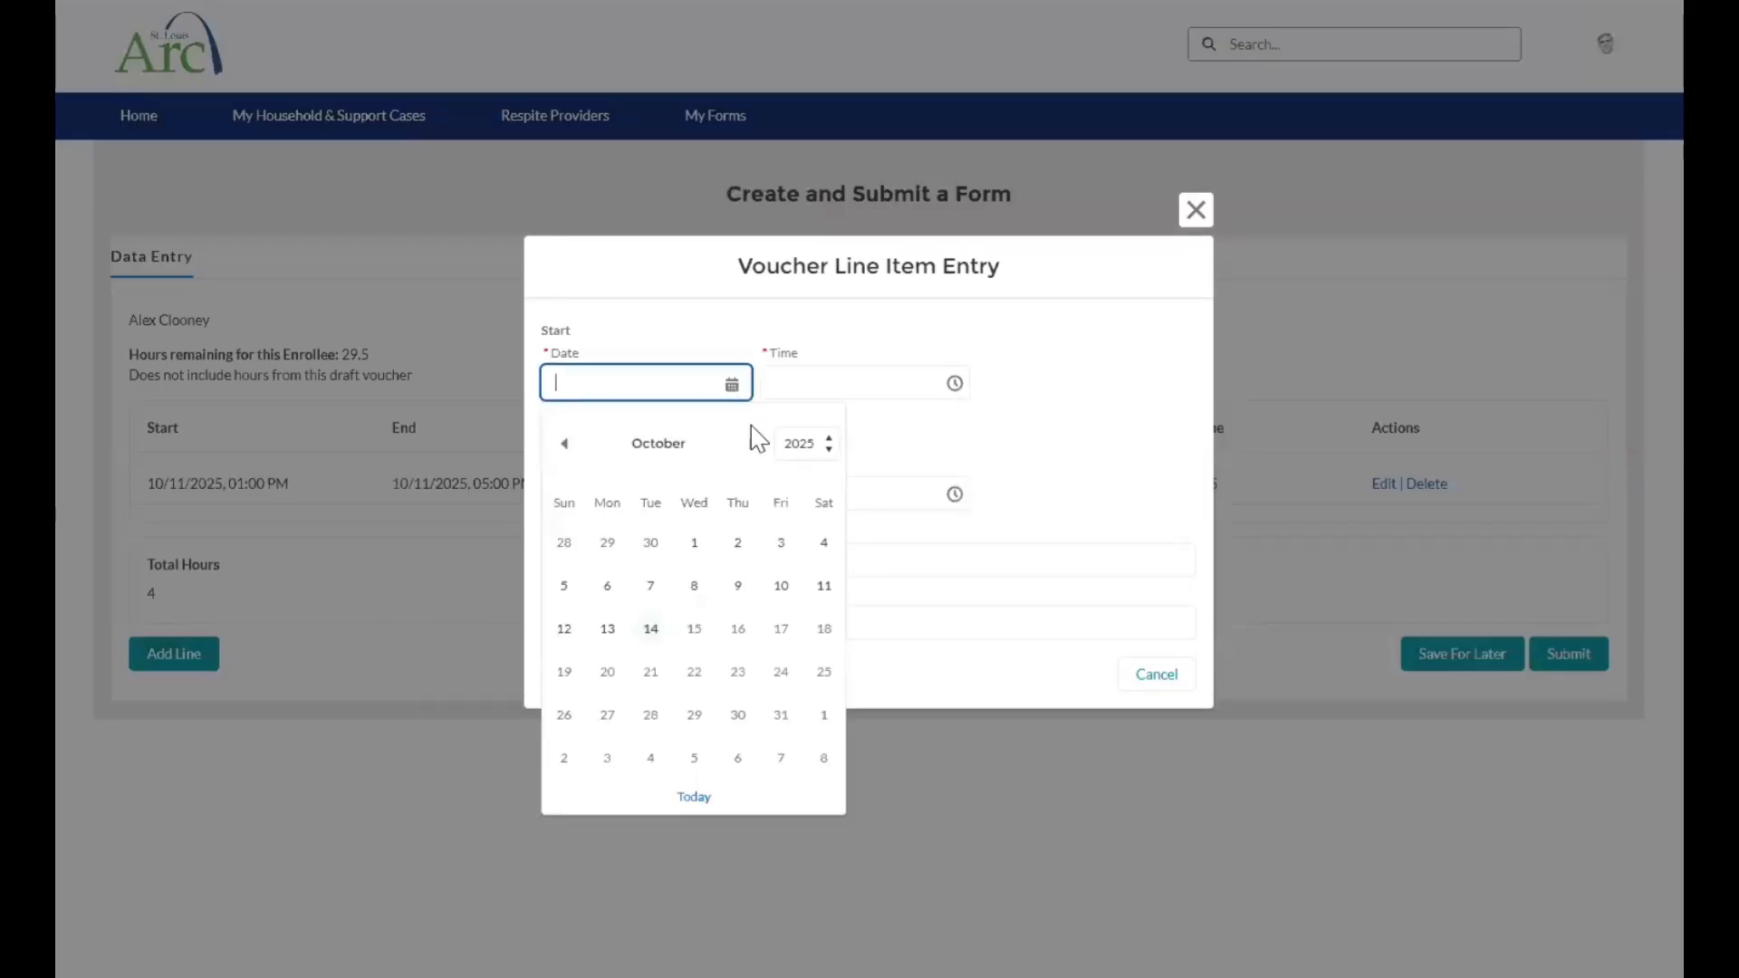
{"action": "left_click", "coordinate": [605, 631]}
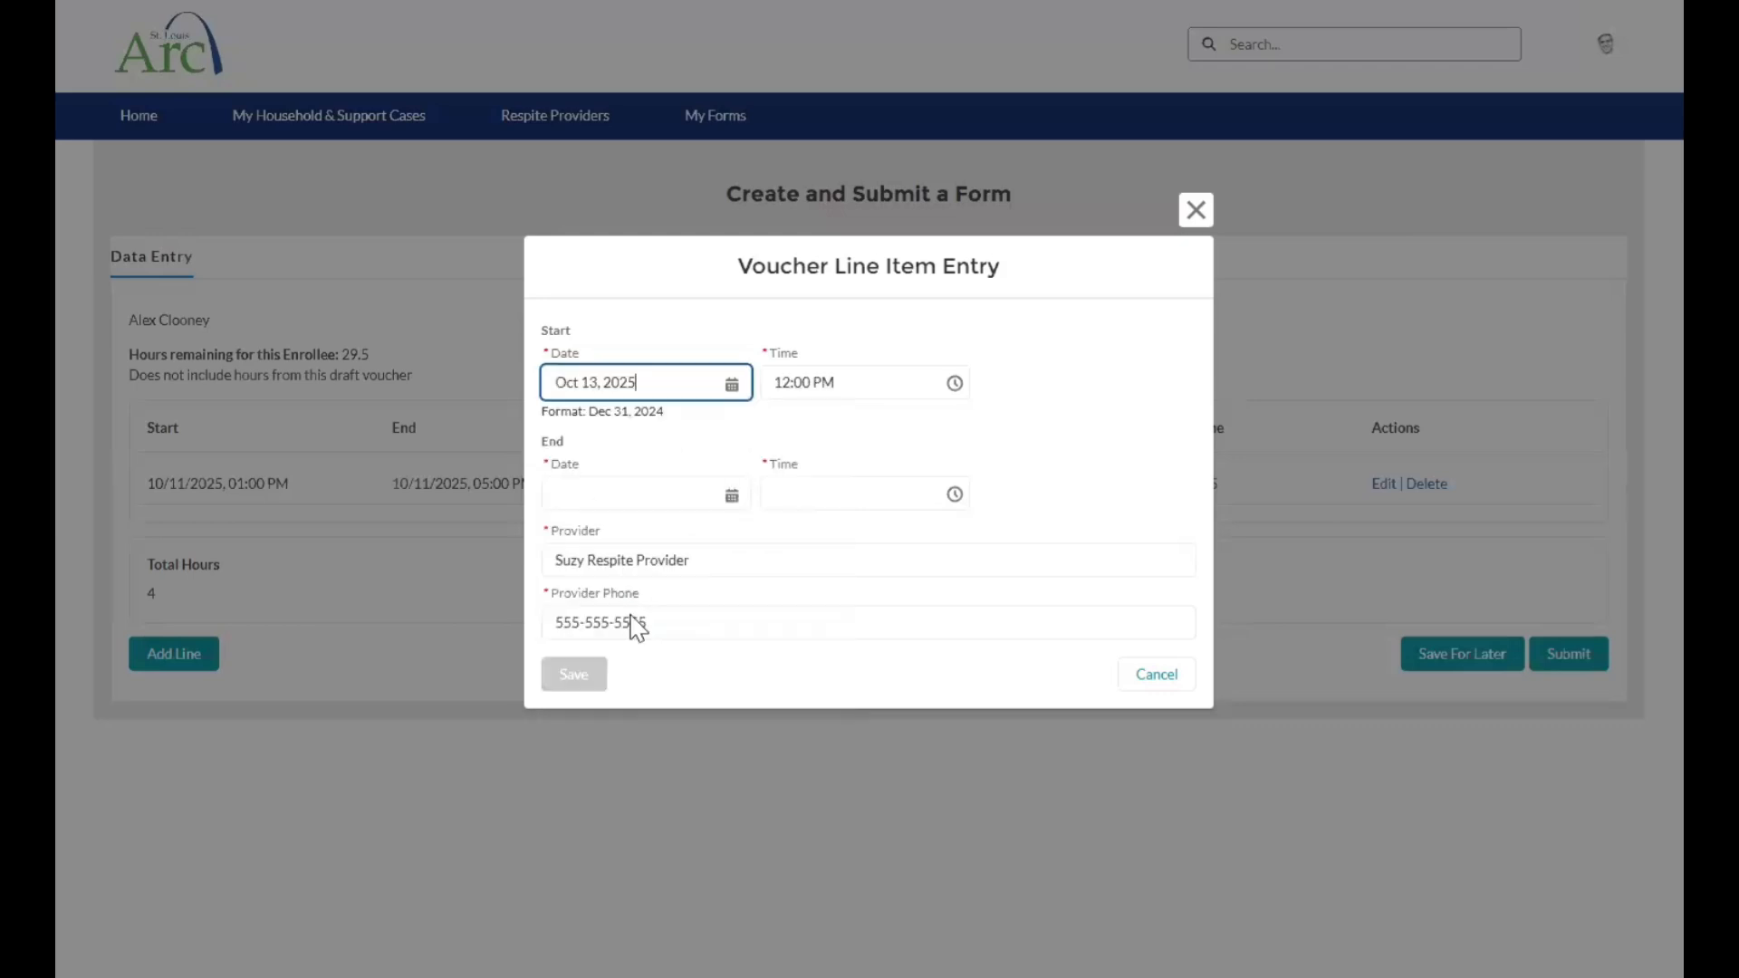